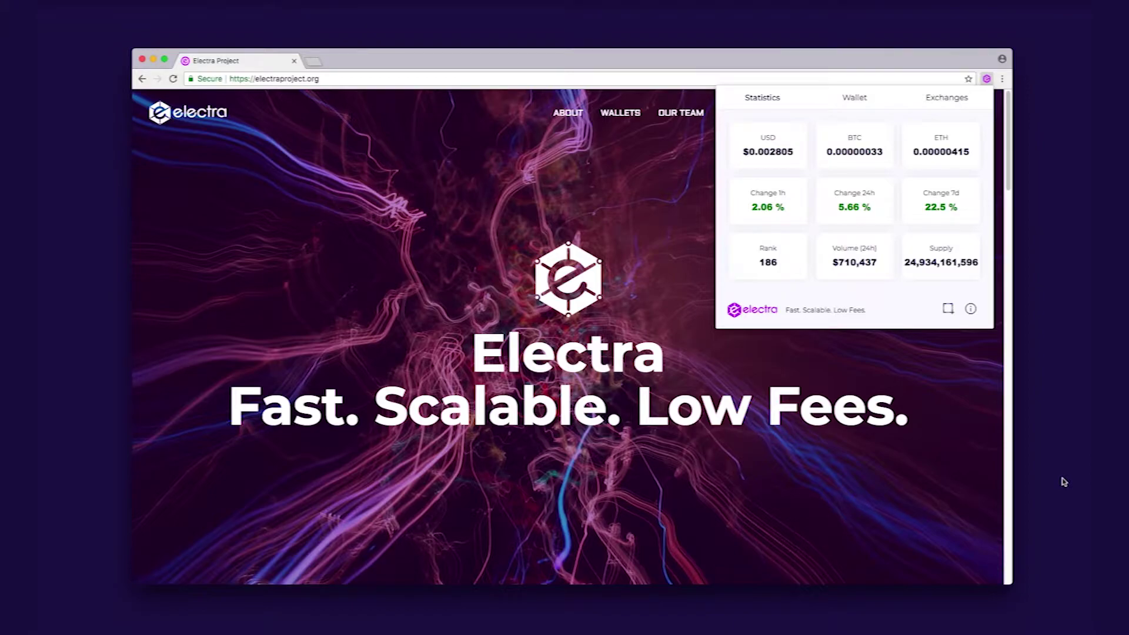
- Download the Mac QT wallet installer Electra-wallet_v2_1.pkg in Chrome, set to open when done
left_click(621, 113)
left_click(620, 112)
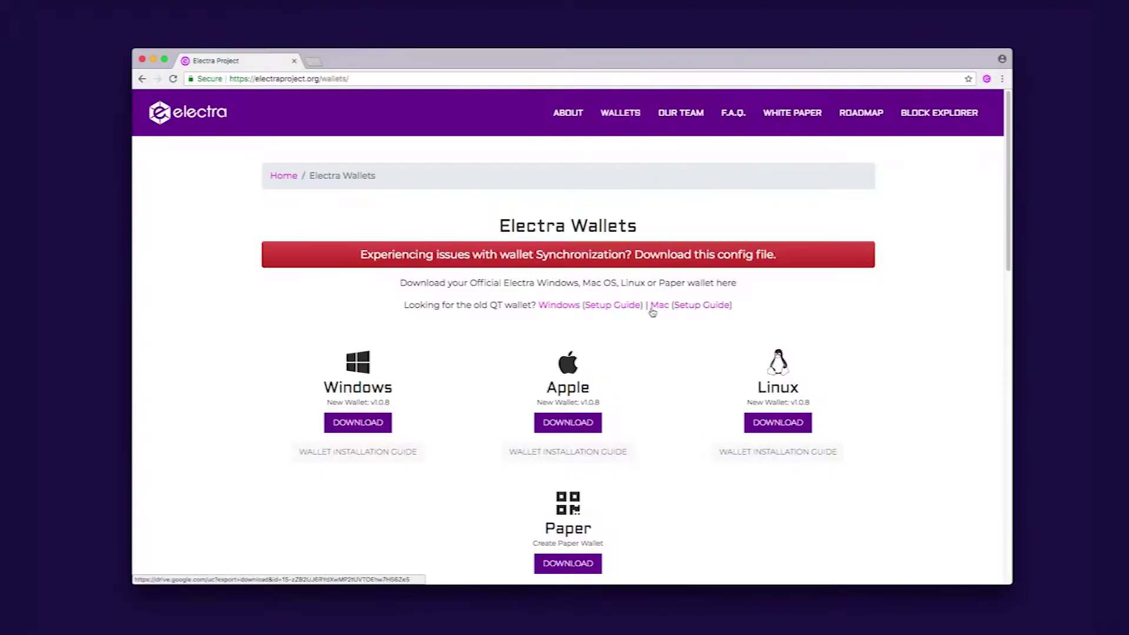
left_click(653, 308)
left_click(254, 597)
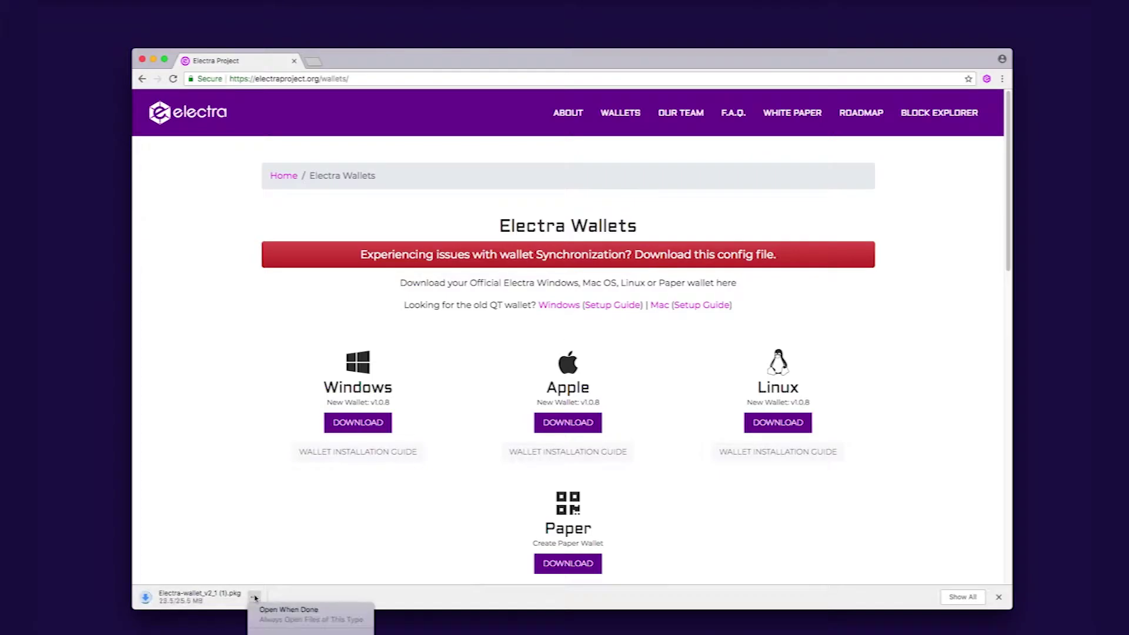
left_click(288, 609)
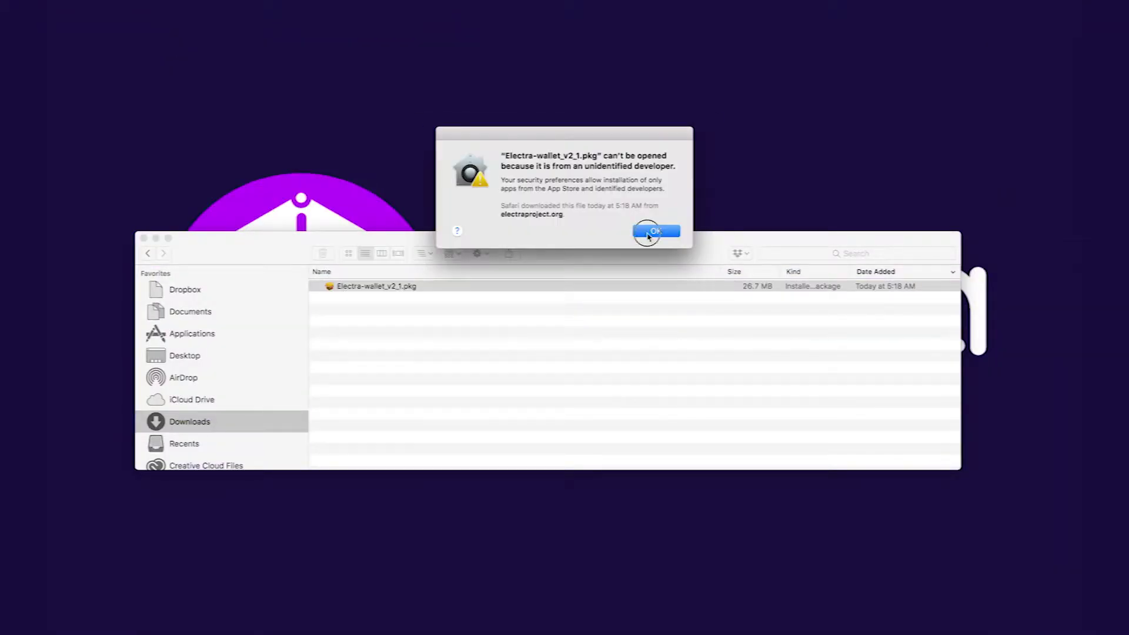
- Allow the blocked Electra-wallet_v2_1.pkg in Security & Privacy and run through its installer
left_click(653, 232)
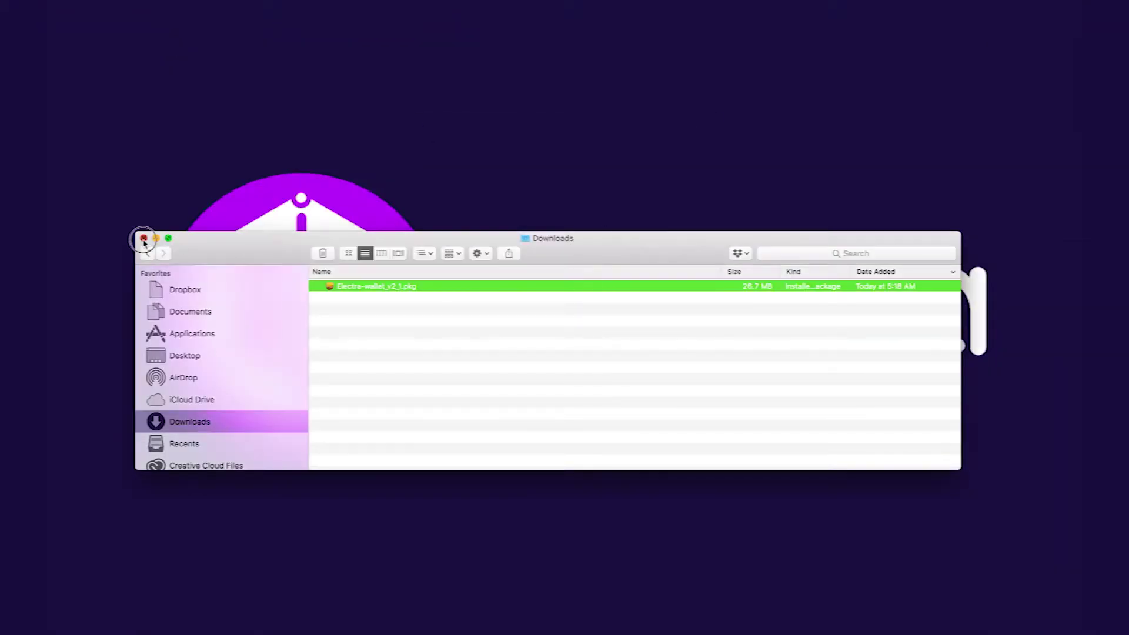
left_click(143, 239)
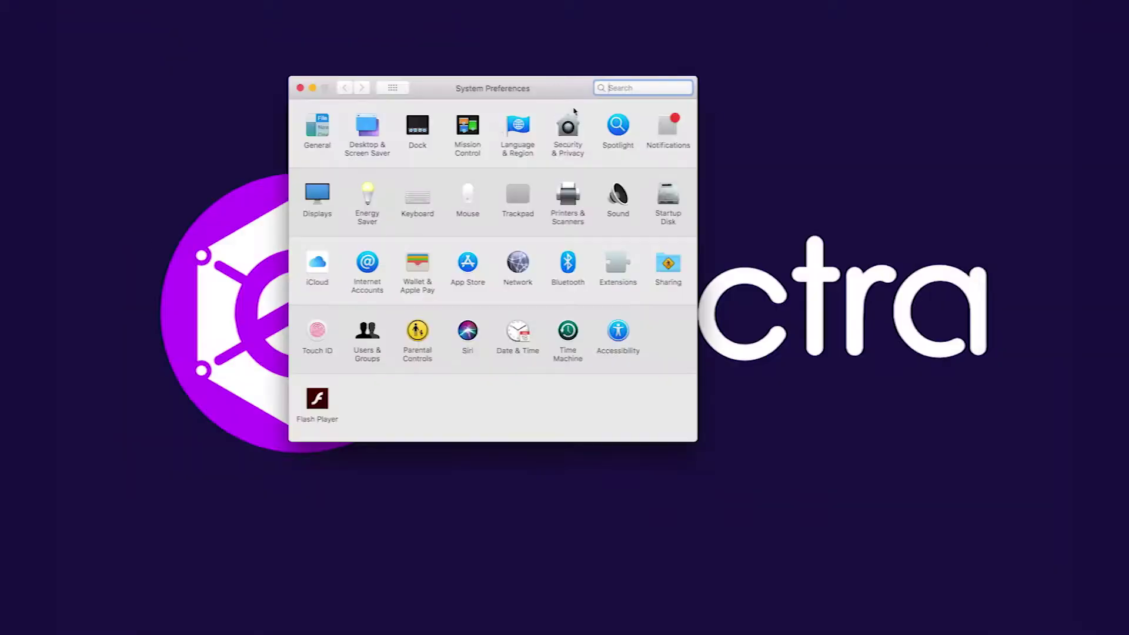
left_click(578, 139)
left_click(624, 316)
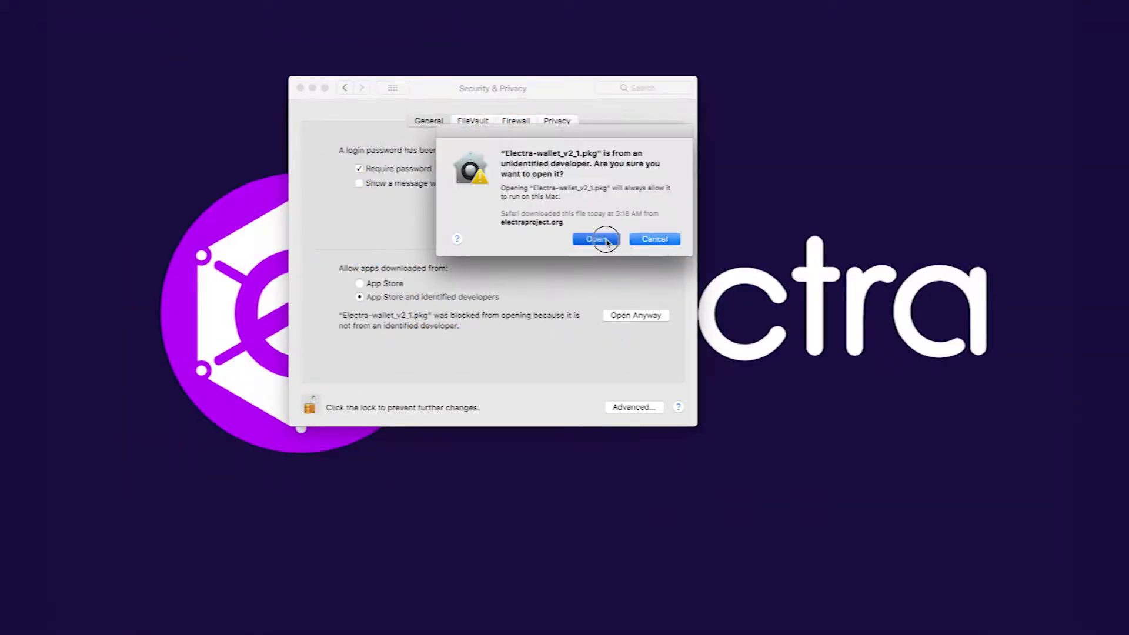
left_click(605, 240)
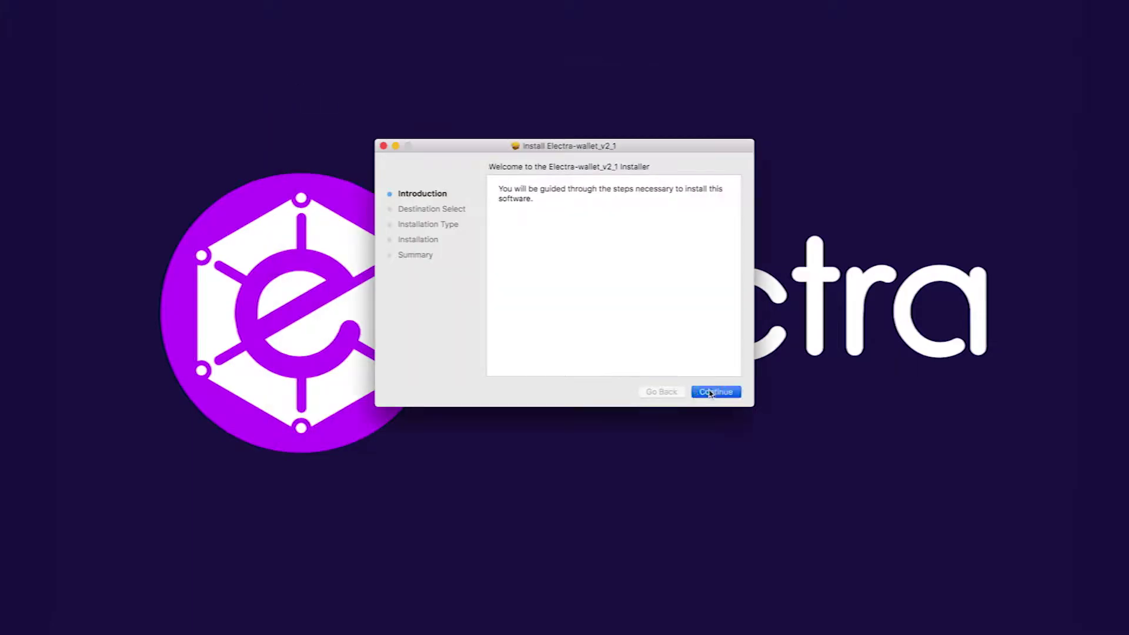
left_click(716, 390)
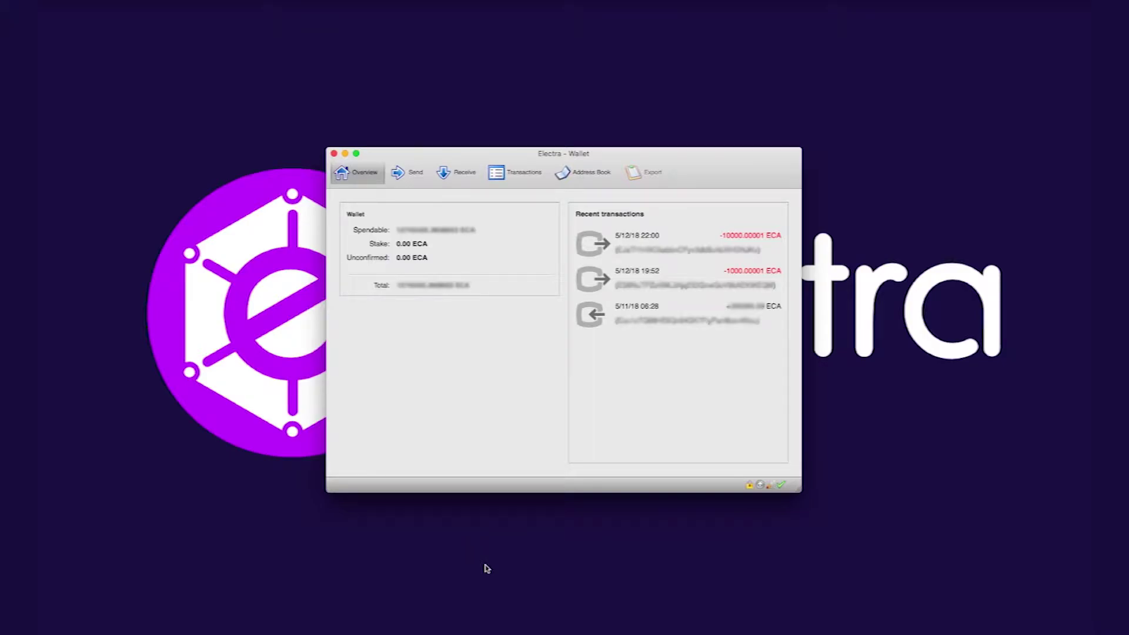
- Close the legacy wallet, then download the Electra Desktop 1.0.8 .dmg in Safari and open it
left_click(334, 154)
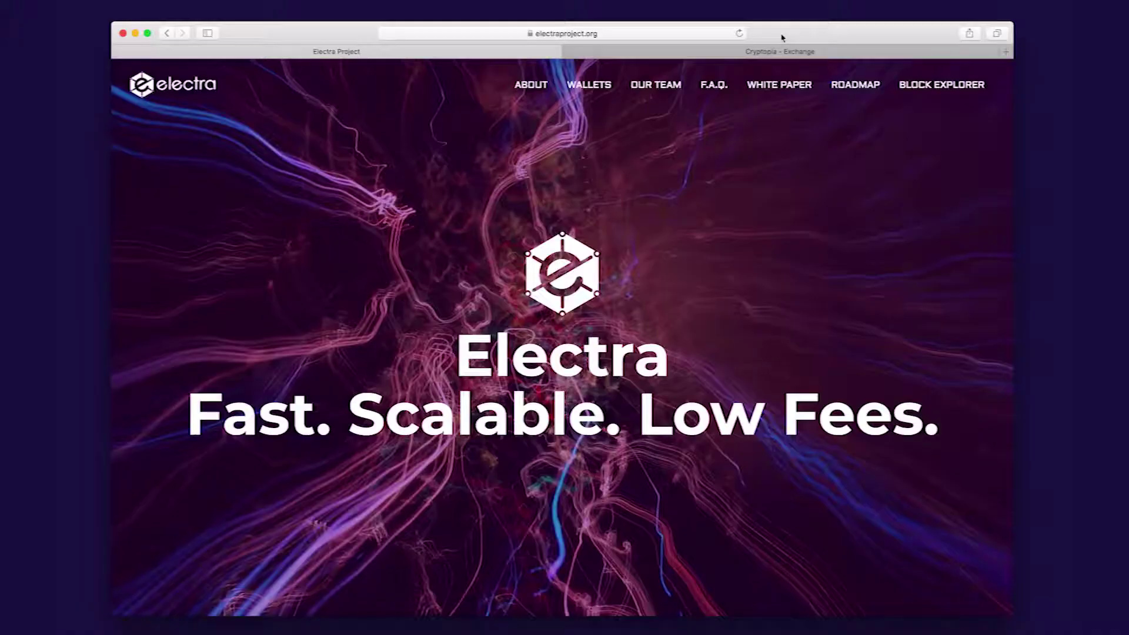
left_click(591, 91)
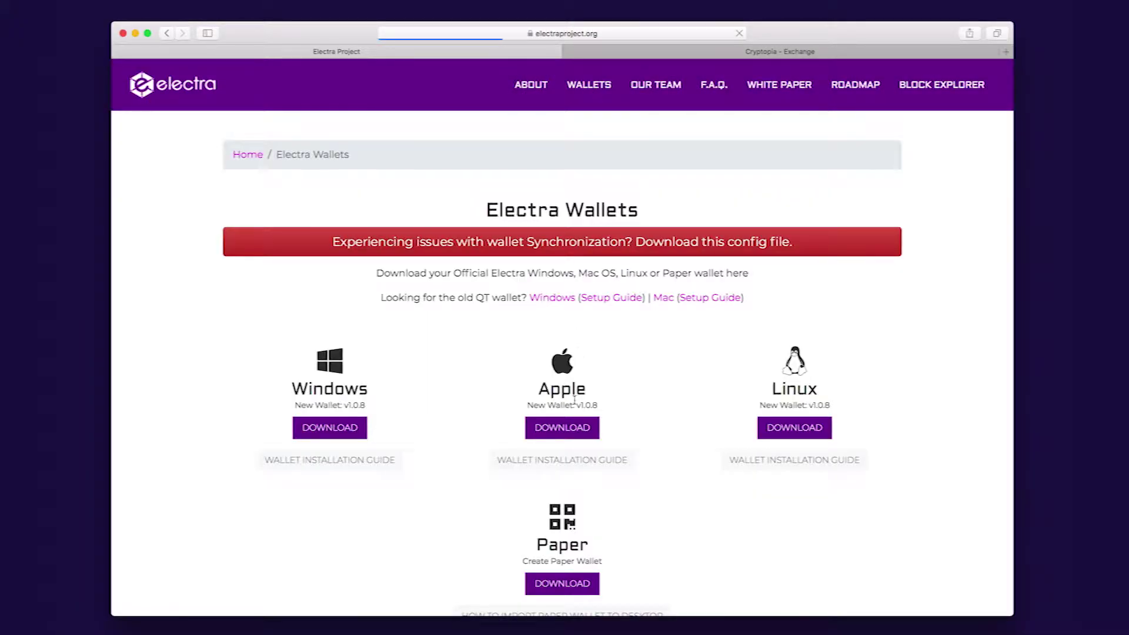
left_click(577, 429)
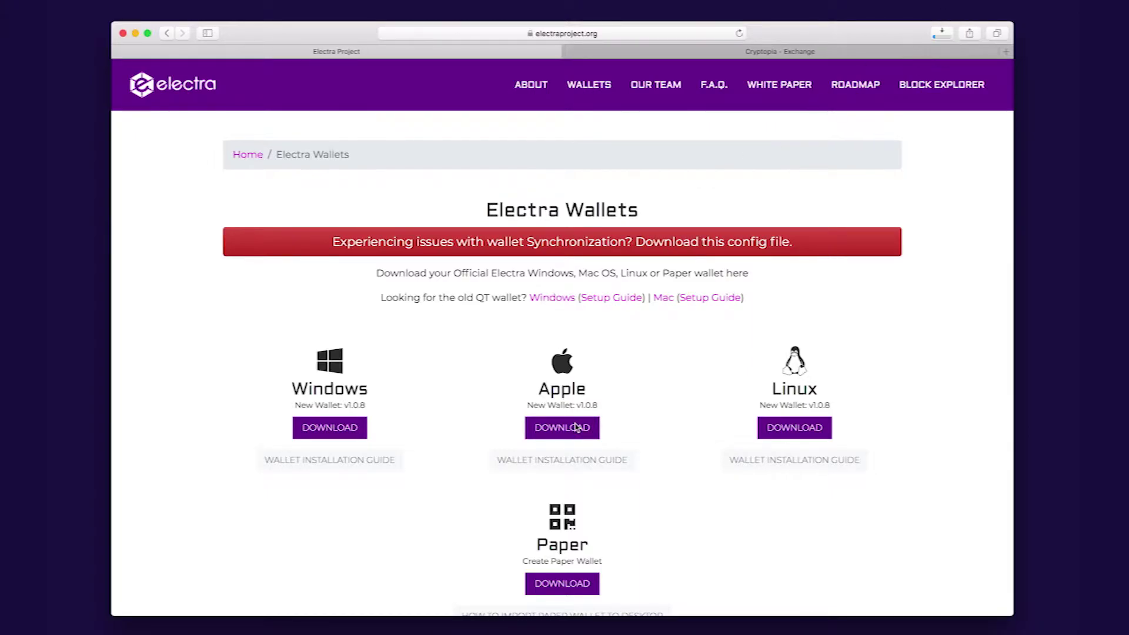
left_click(942, 33)
left_click(1048, 84)
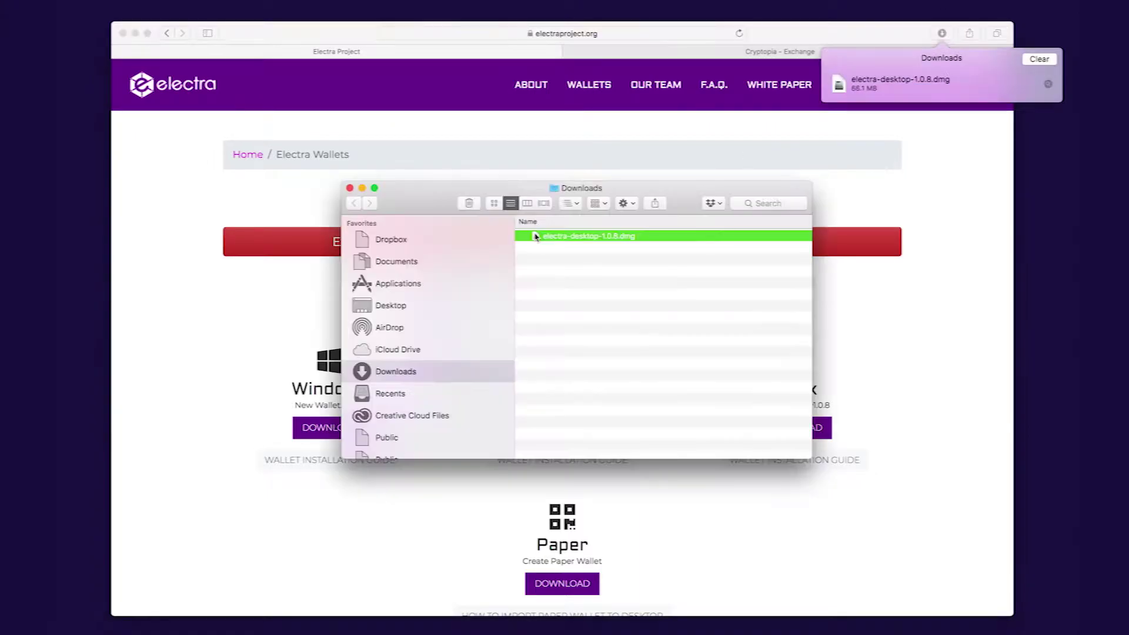
left_click(349, 189)
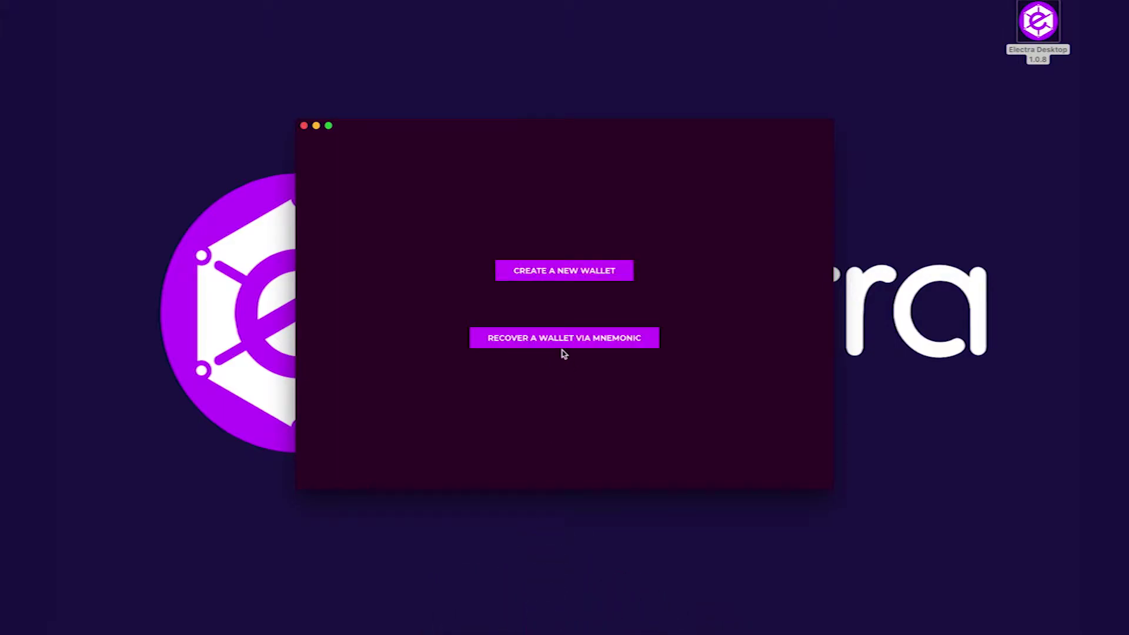
- Begin creating a new wallet and type a passphrase into the First Setup field
left_click(568, 269)
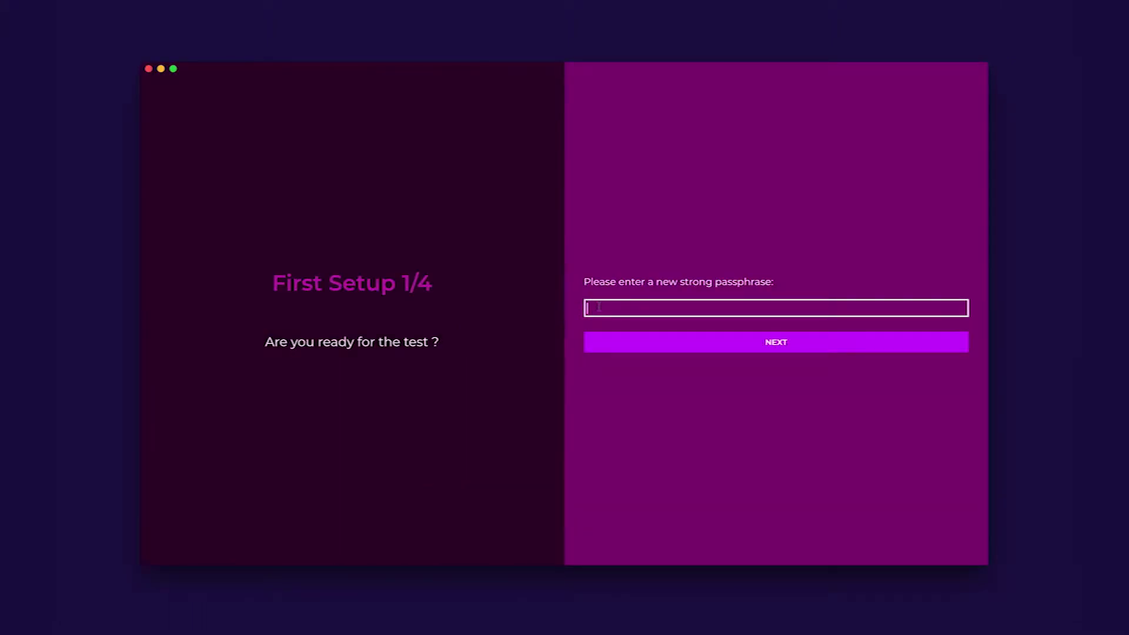
type("aaa")
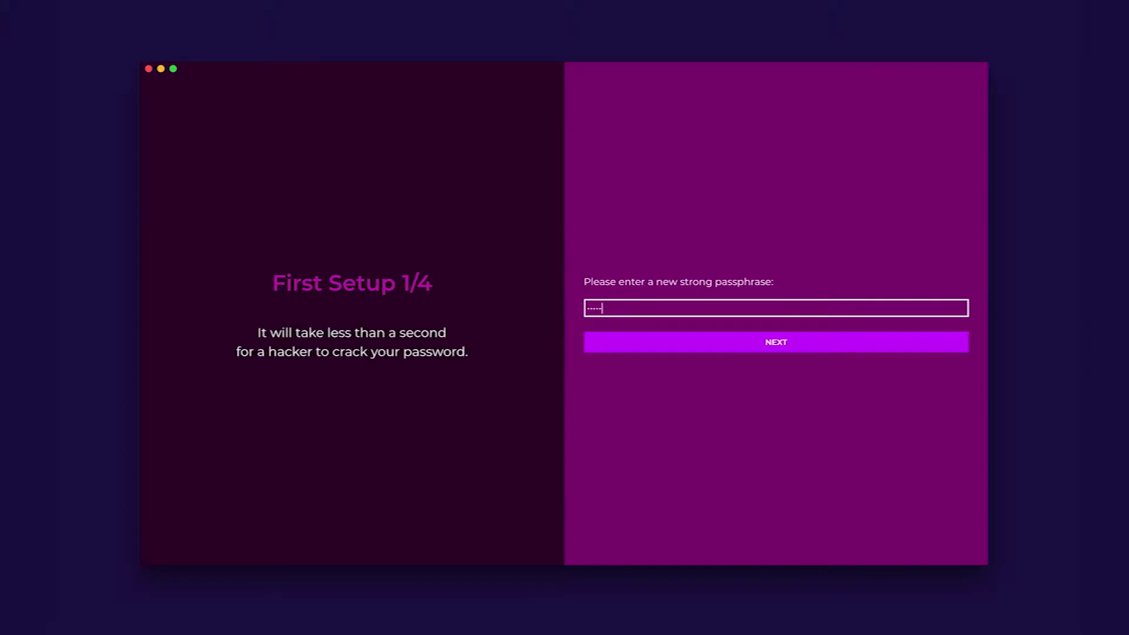
type("aaaa")
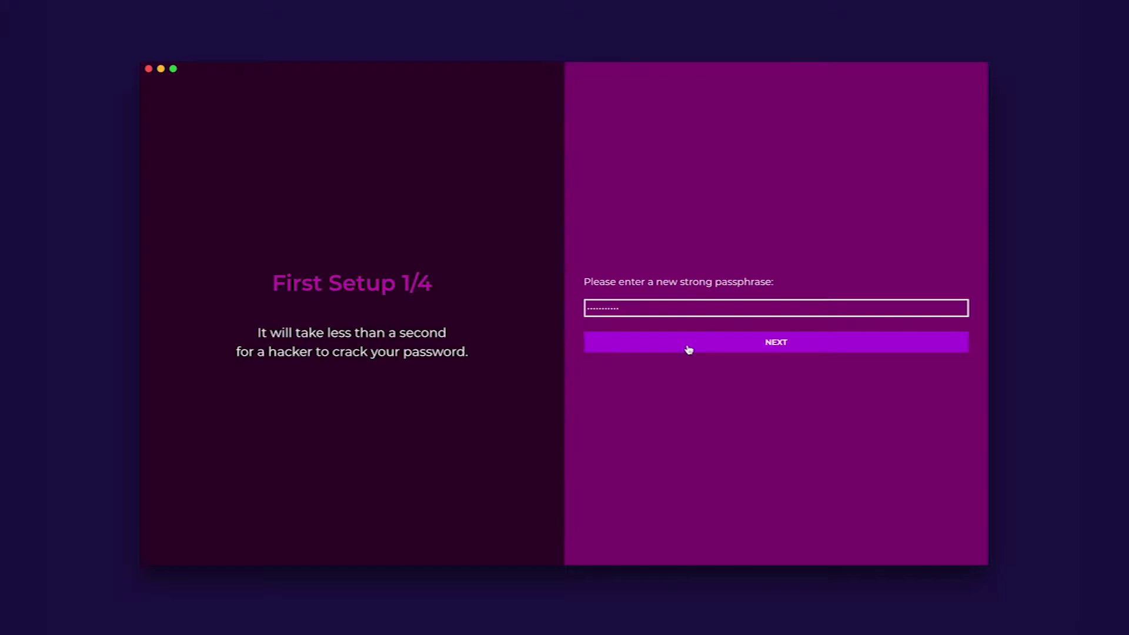
- Submit and repeat the passphrase, confirm the mnemonic is written down, and begin re-entering it
left_click(688, 343)
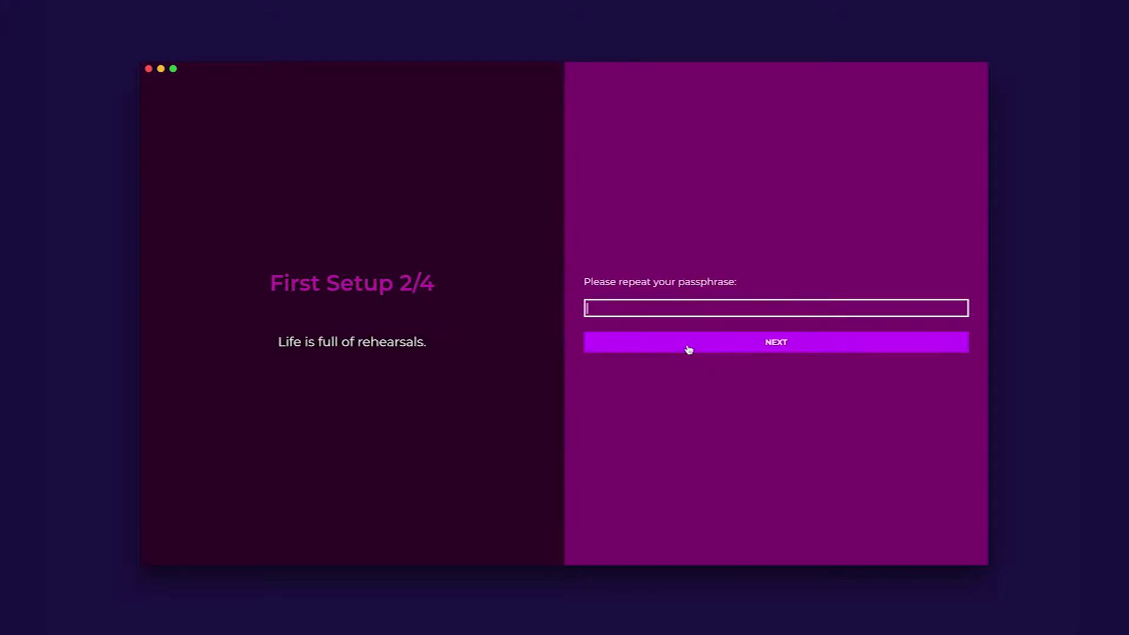
type("•••")
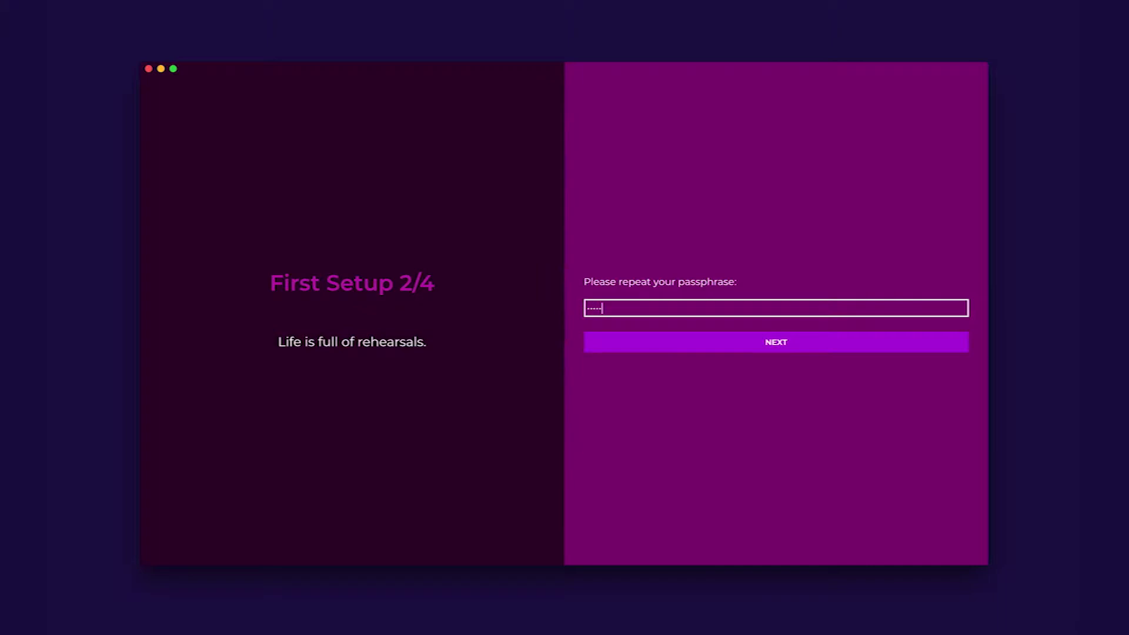
type("••••••")
left_click(723, 341)
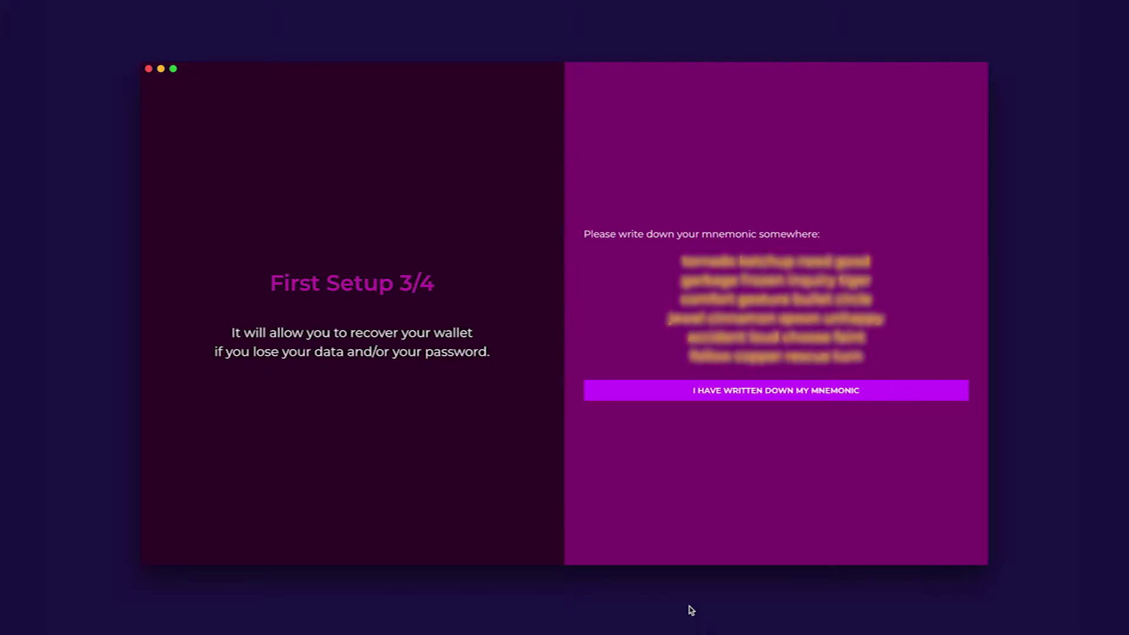
key("Return")
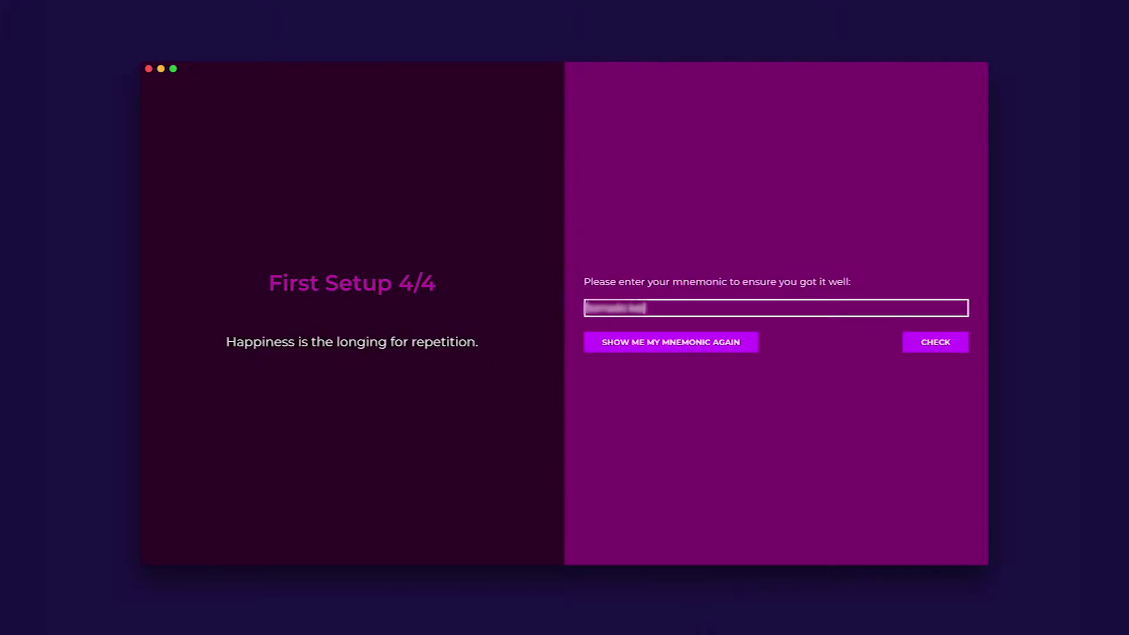
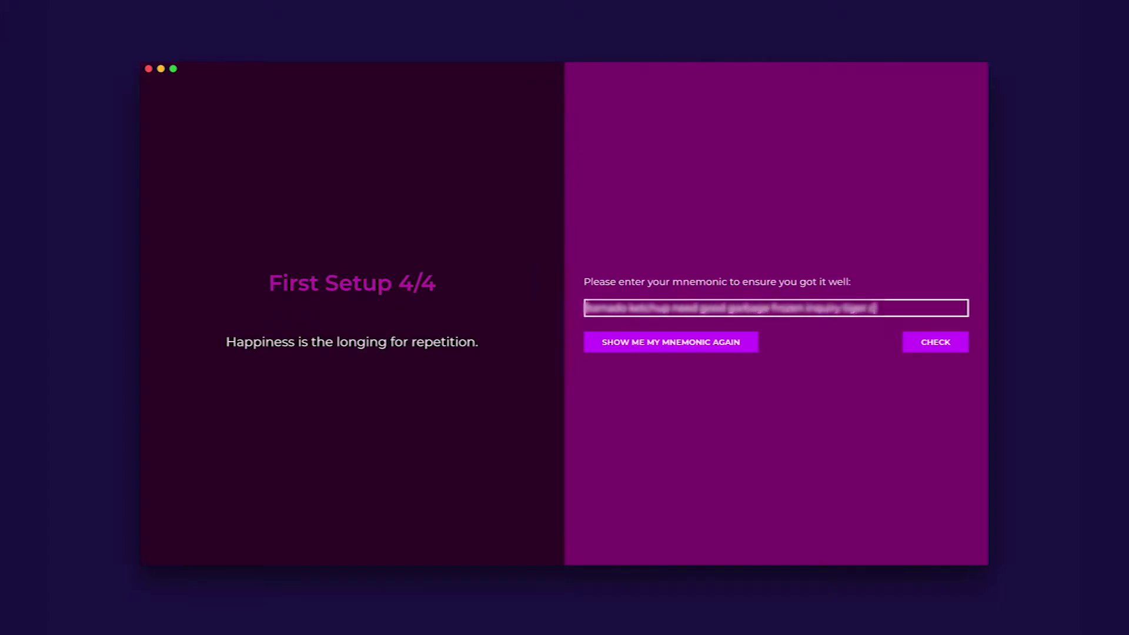
- Correct the typos in the re-entered recovery phrase after 'Wrong mnemonic' and recheck until accepted
key("BackSpace")
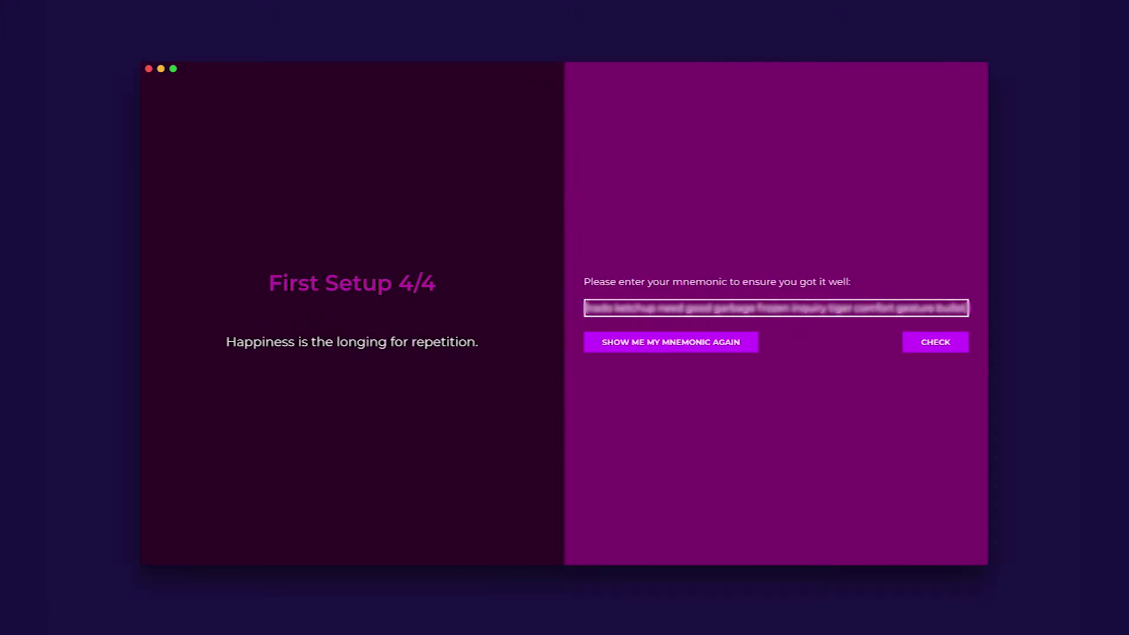
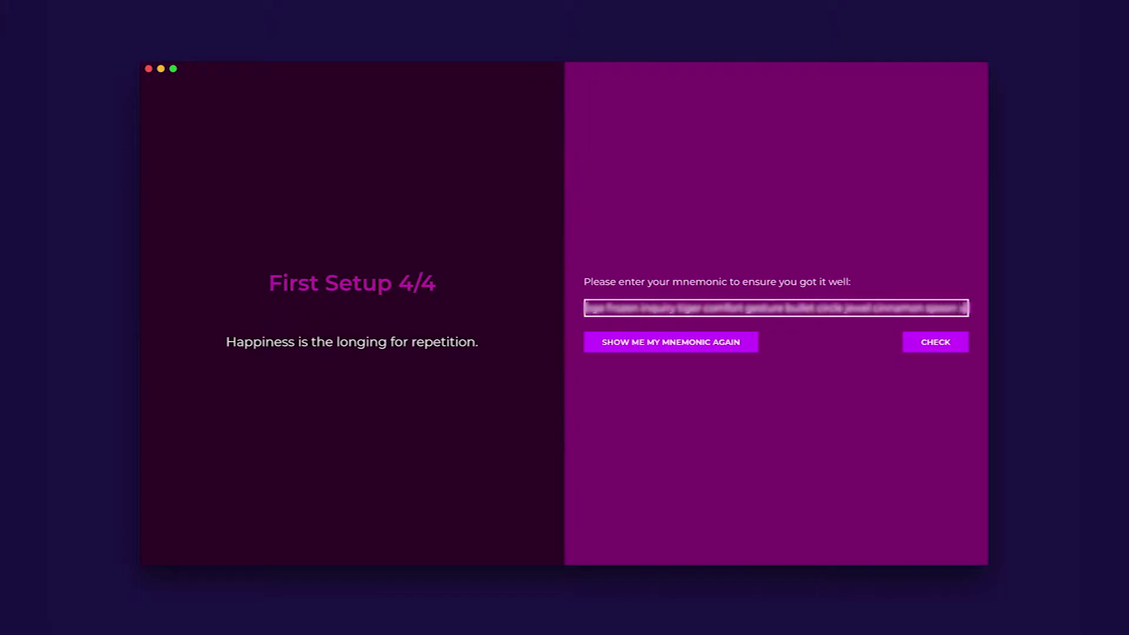
left_click(949, 351)
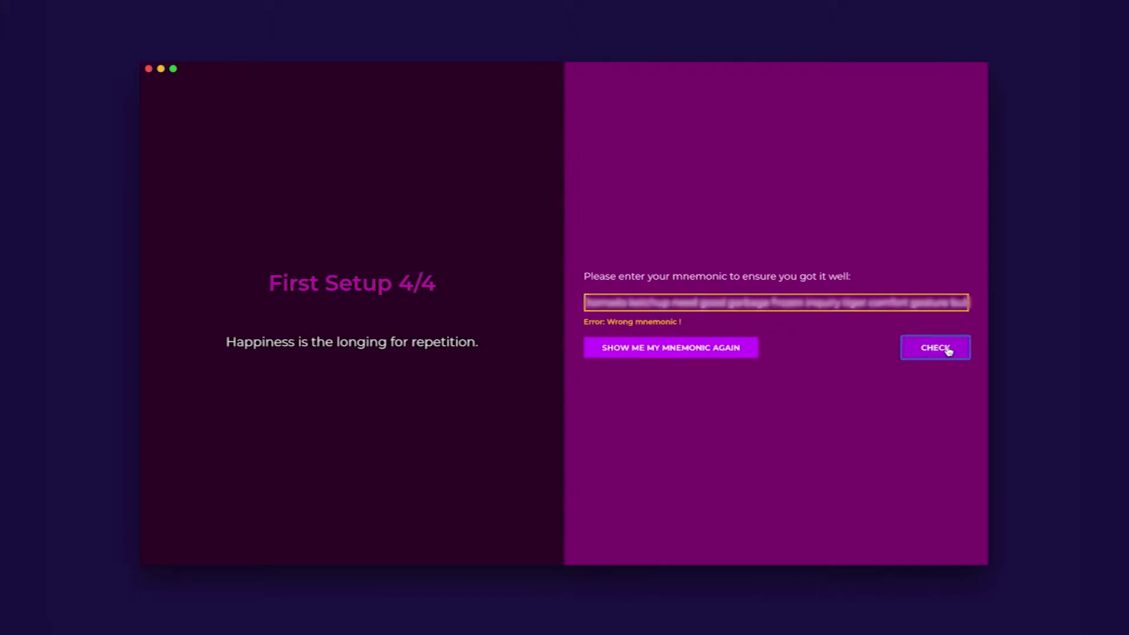
left_click_drag(935, 303, 693, 301)
left_click(598, 303)
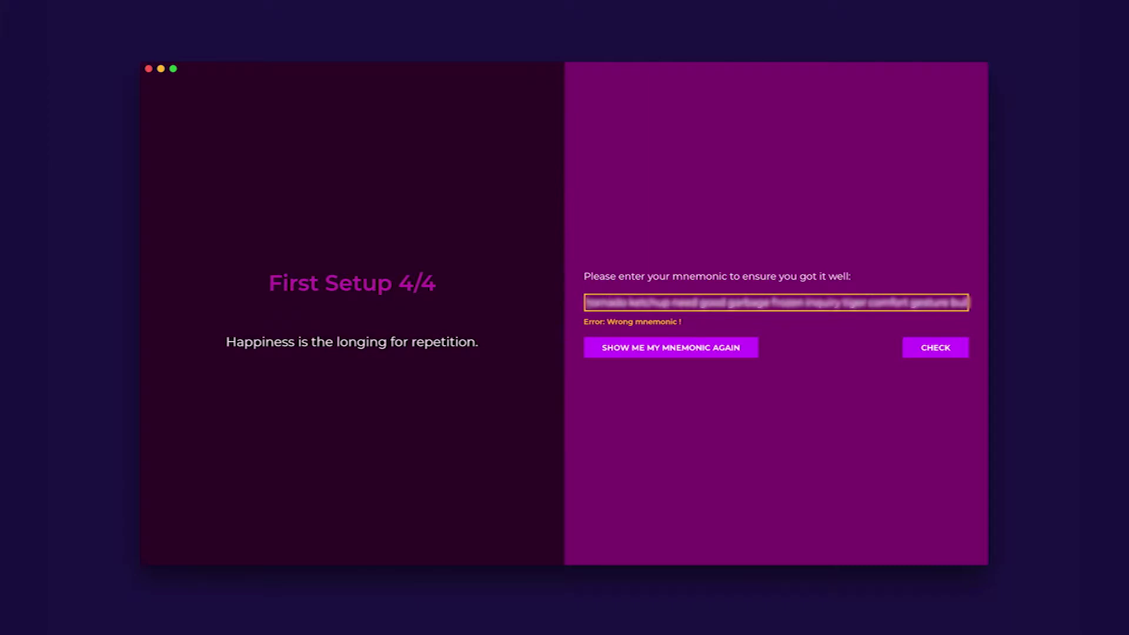
key("Right")
key("Right")
key("Right")
key("Right")
key("Right")
key("Right")
key("Right")
key("Right")
key("Right")
key("Right")
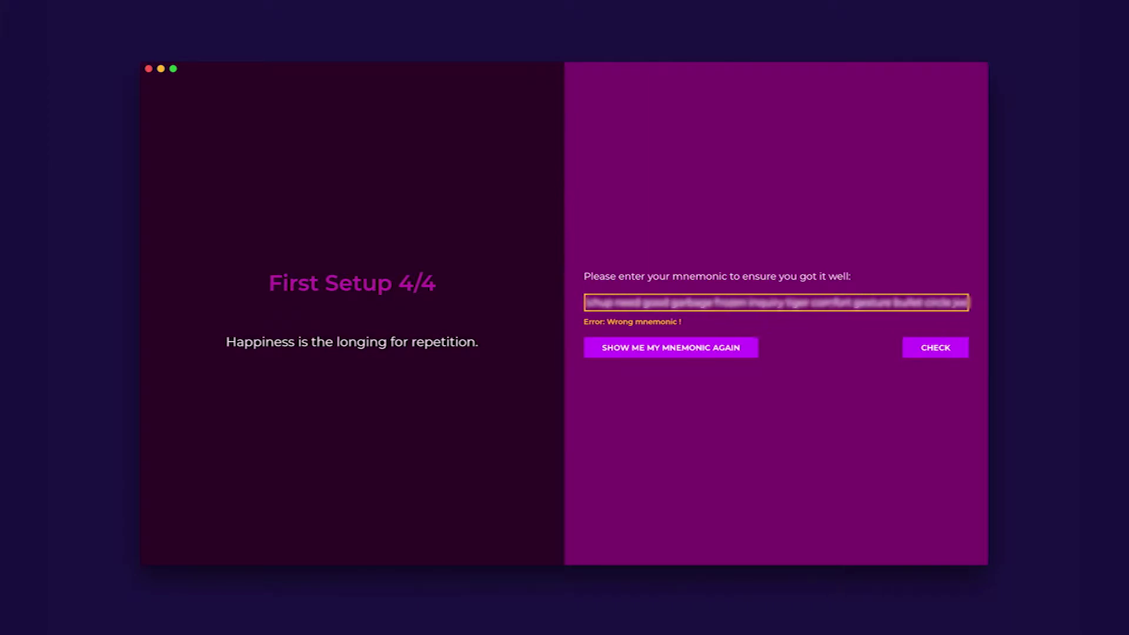
key("Right")
key("Right")
key("Right")
key("Right")
key("Right")
key("Right")
key("Right")
key("Right")
left_click(925, 347)
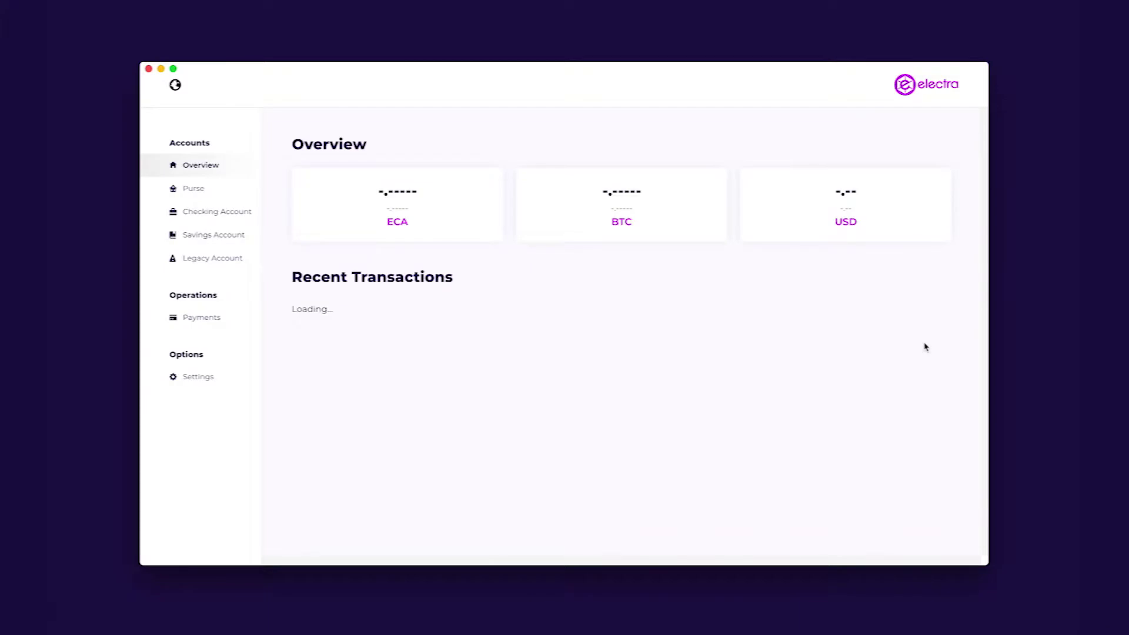
mouse_move(175, 85)
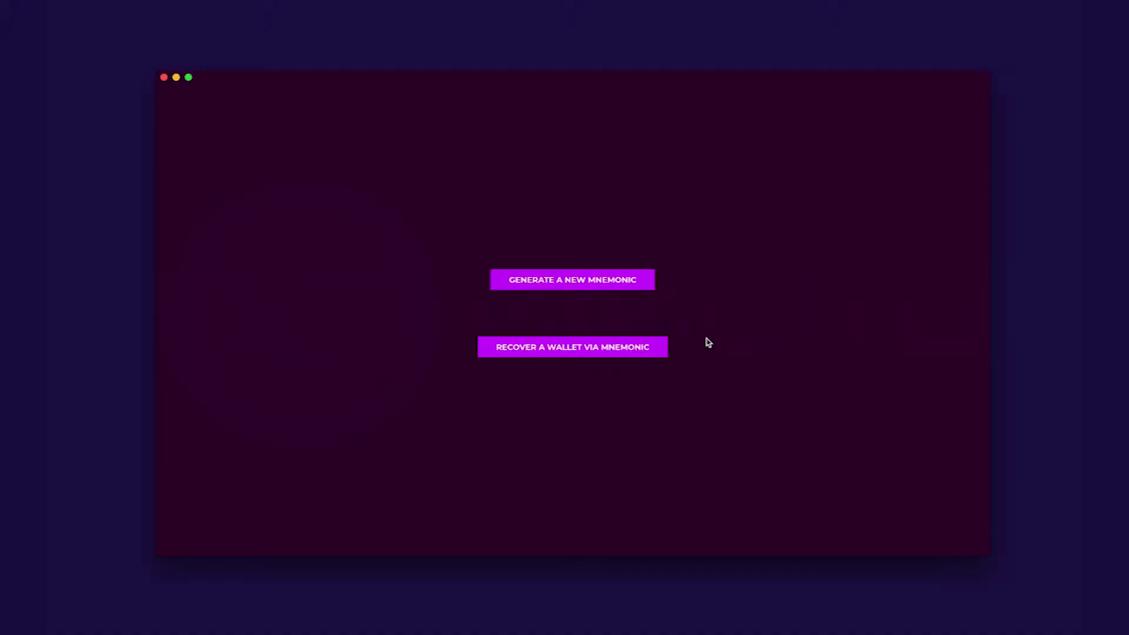
- Recover the wallet by entering its mnemonic phrase, then quit Electra Desktop
left_click(636, 350)
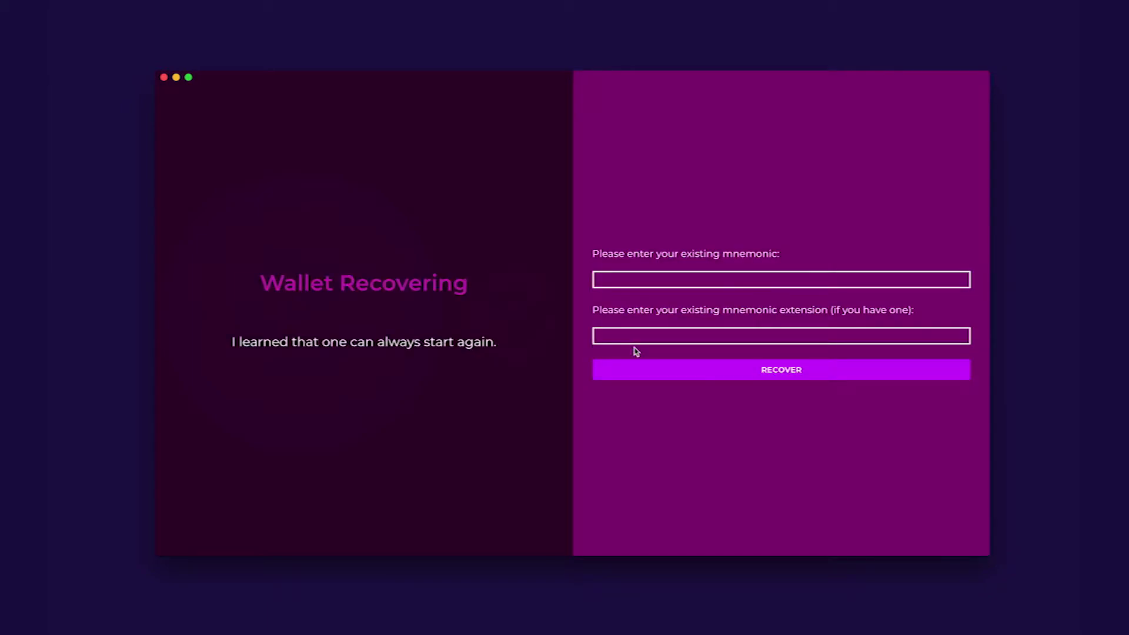
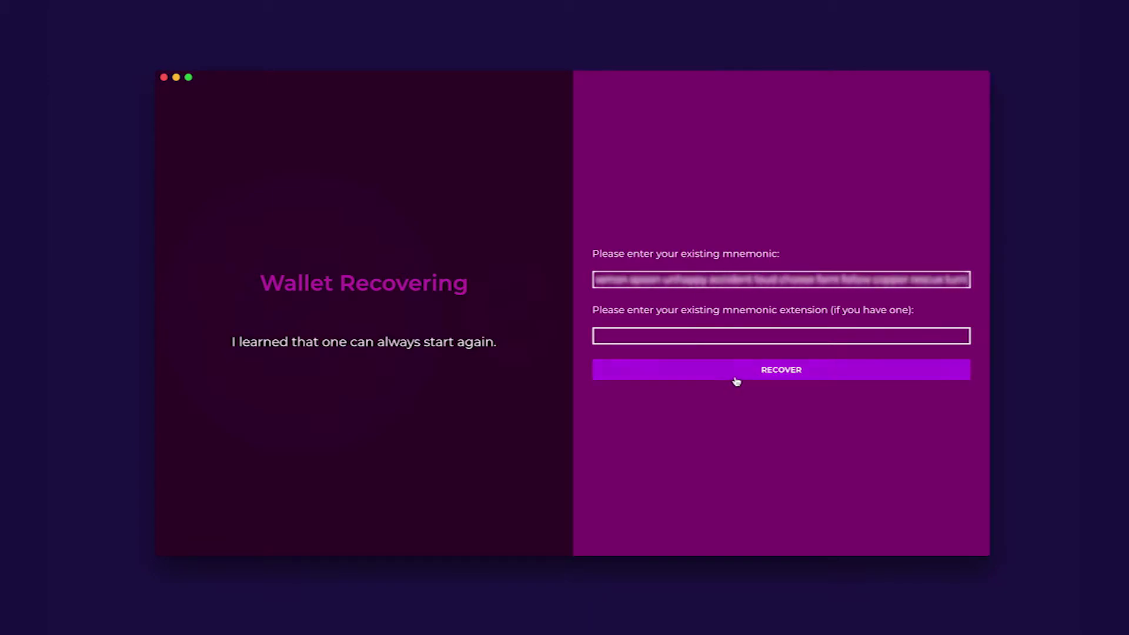
left_click(737, 381)
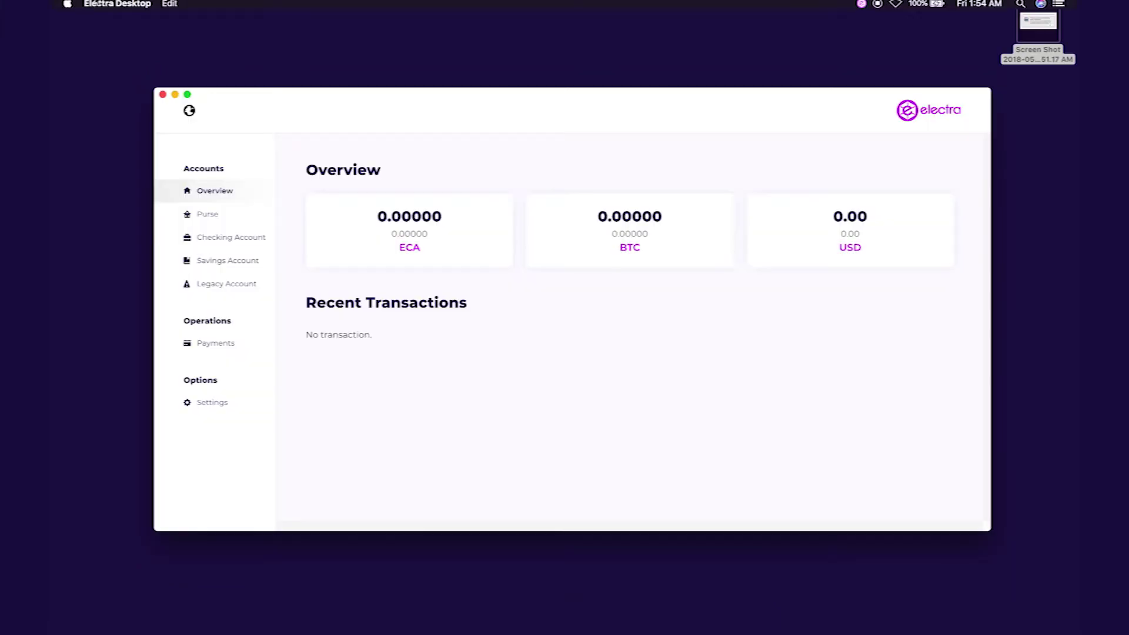
left_click(115, 3)
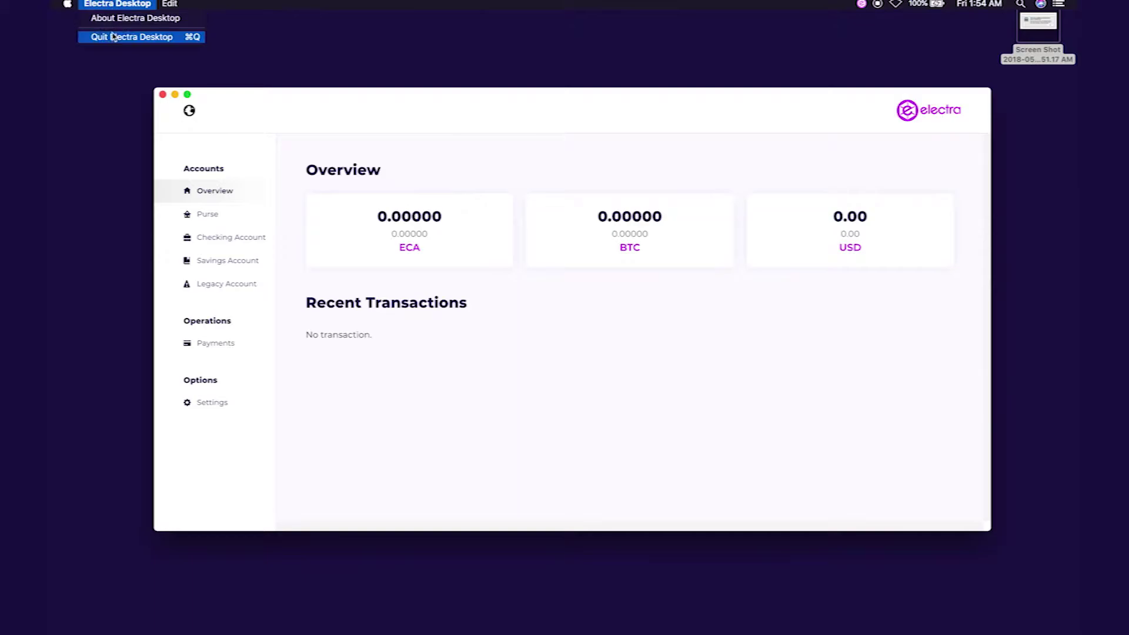
left_click(132, 36)
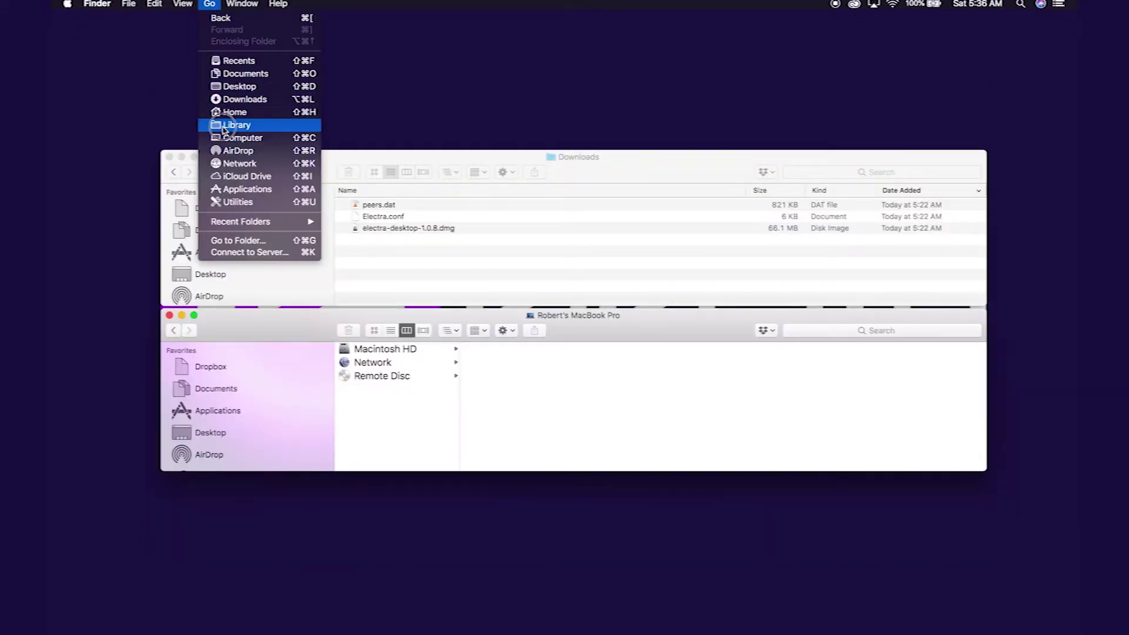
- Move peers.dat and Electra.conf from Downloads into Library/Application Support/Electra, replacing existing copies
left_click(225, 126)
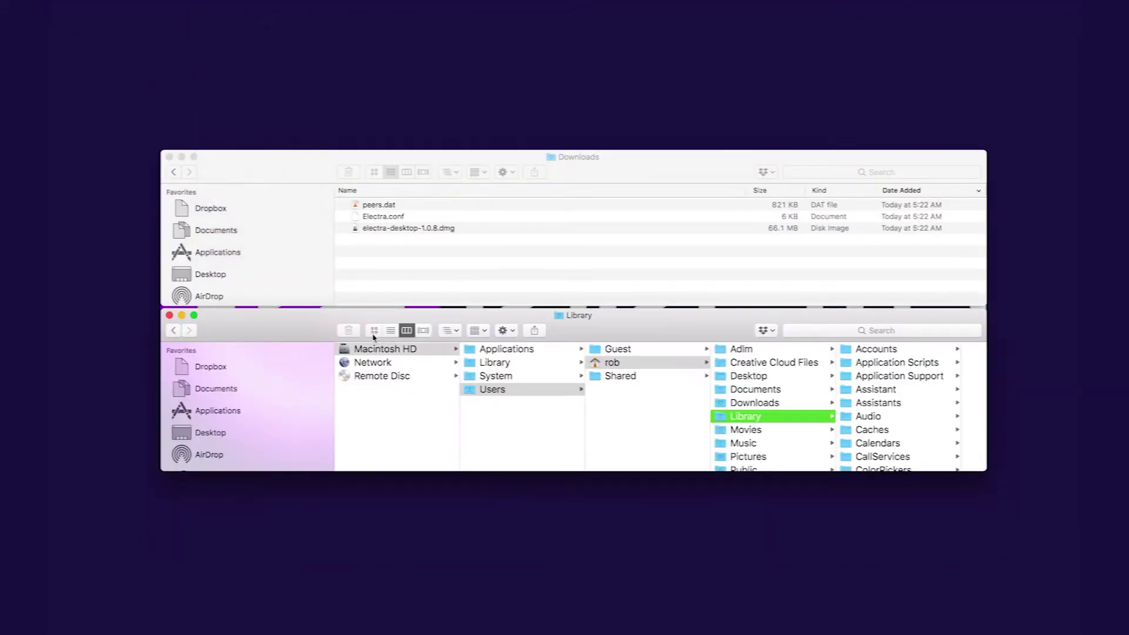
left_click(883, 377)
scroll(911, 415, "down", 15)
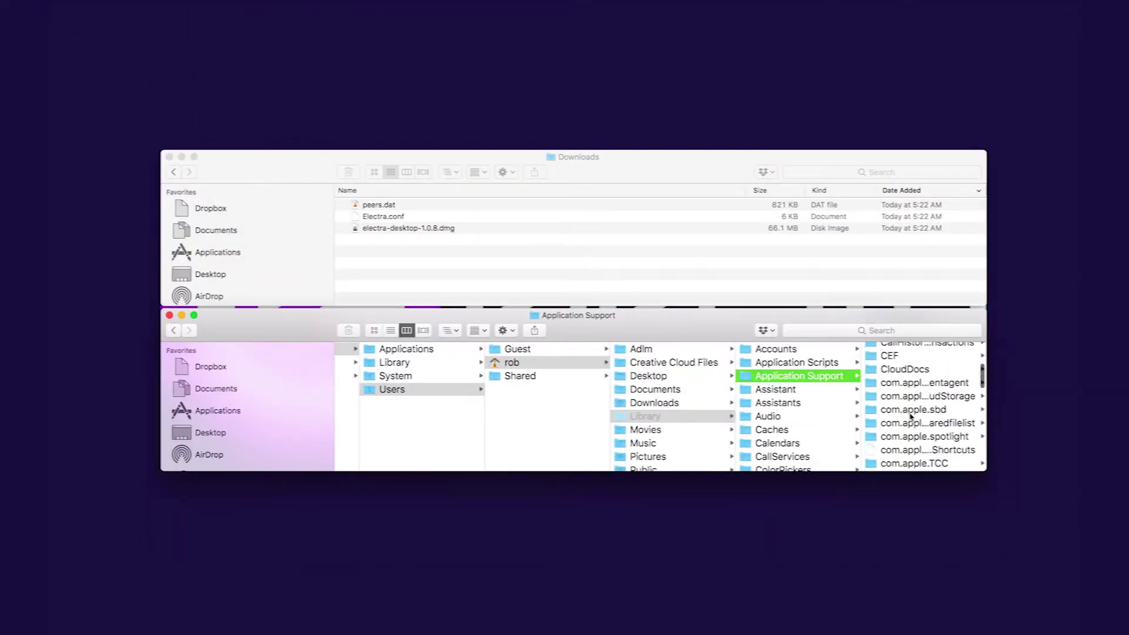
left_click(916, 399)
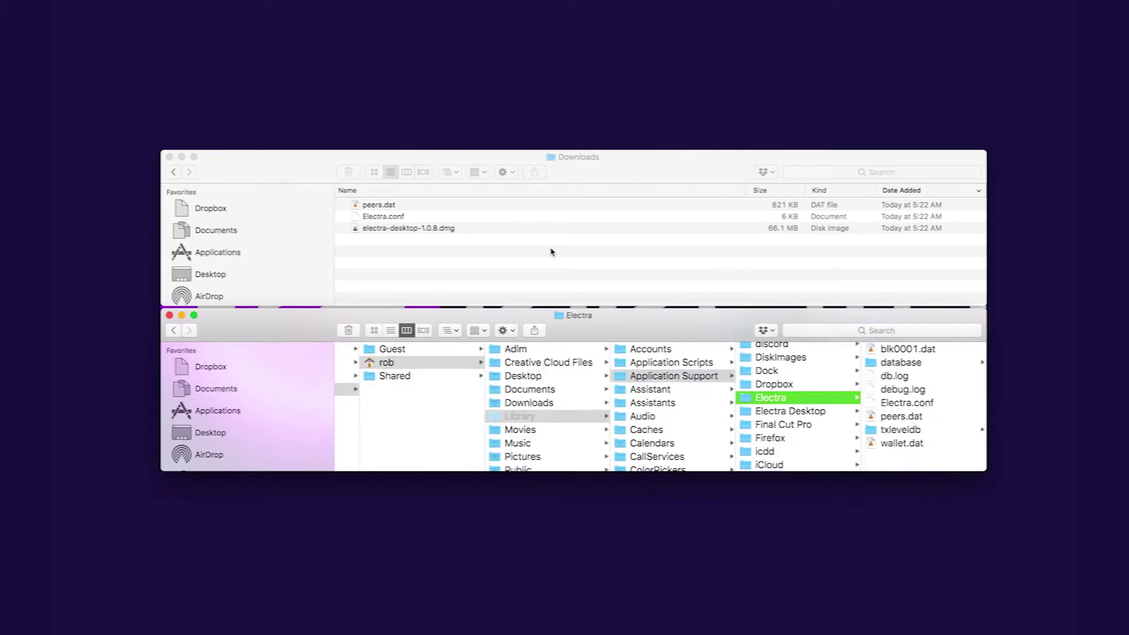
mouse_move(434, 218)
left_mouse_down()
mouse_move(473, 221)
mouse_move(420, 222)
left_mouse_up()
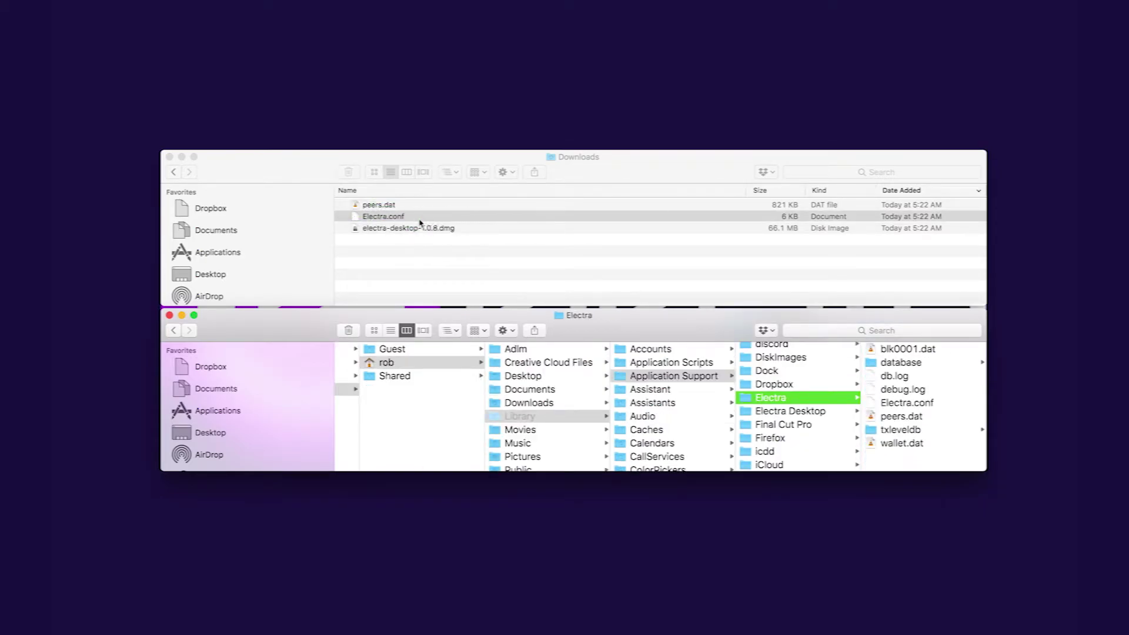
left_click(374, 205, "super")
left_click_drag(354, 219, 921, 399)
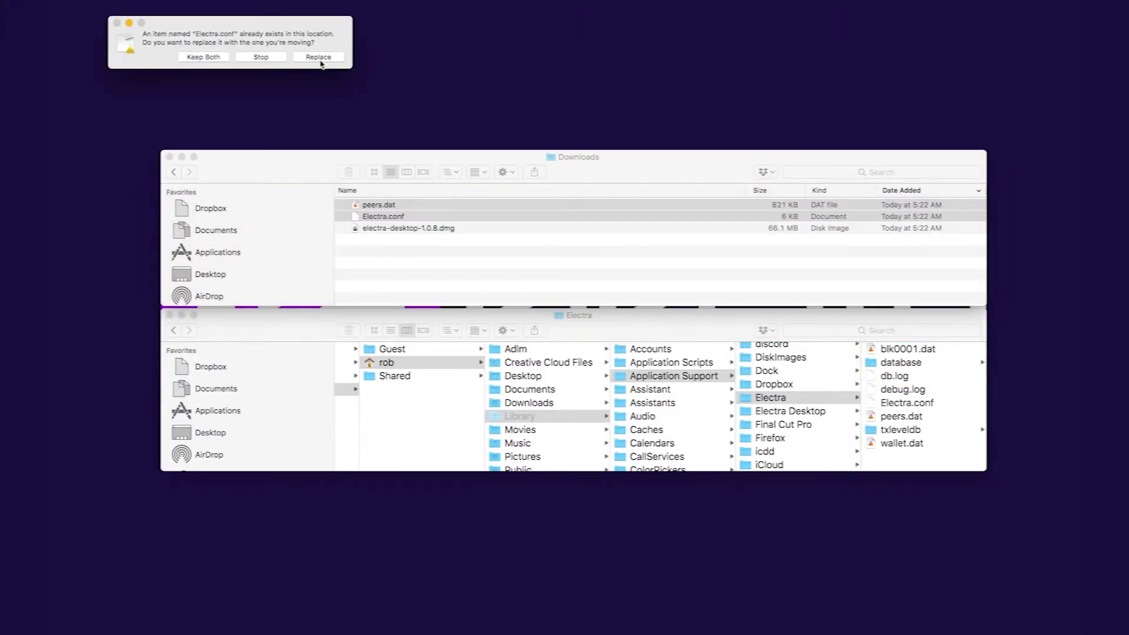
left_click(319, 58)
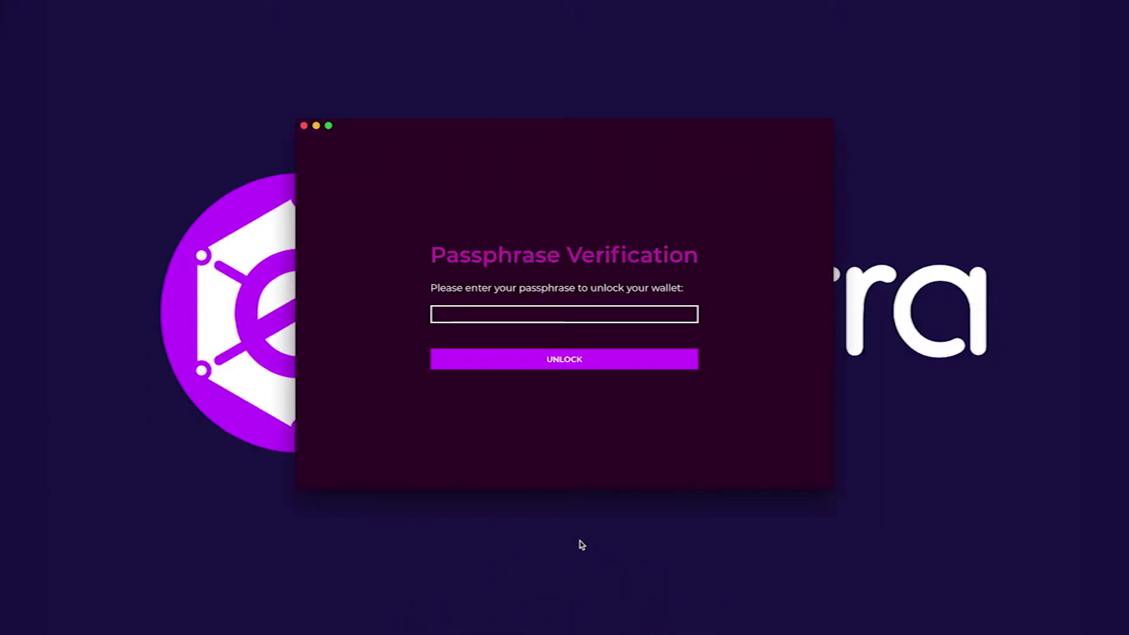
- Enter the wallet passphrase, fix a mistyped entry, and unlock Electra Desktop
type("•••••••••")
key("BackSpace")
key("BackSpace")
key("BackSpace")
key("BackSpace")
key("BackSpace")
key("BackSpace")
key("BackSpace")
key("BackSpace")
key("BackSpace")
type("••••••••••••••")
left_click(615, 373)
mouse_move(187, 88)
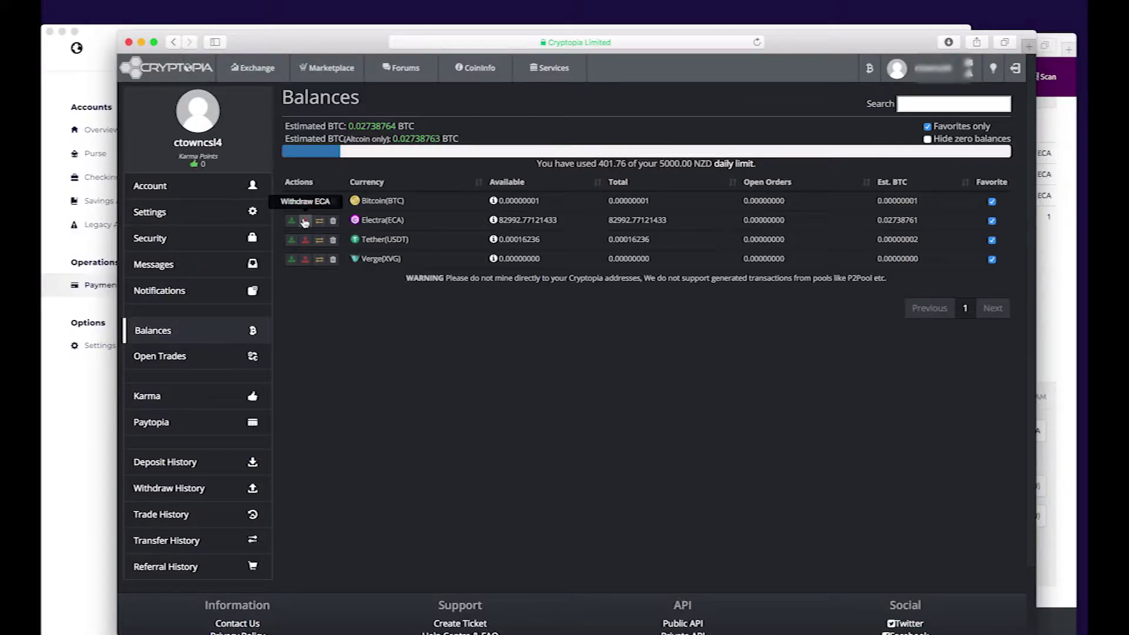
- Fill Cryptopia's ECA withdrawal with the full 82992.77121433 balance, pasted wallet address and emailed code
left_click(305, 221)
left_click(470, 189)
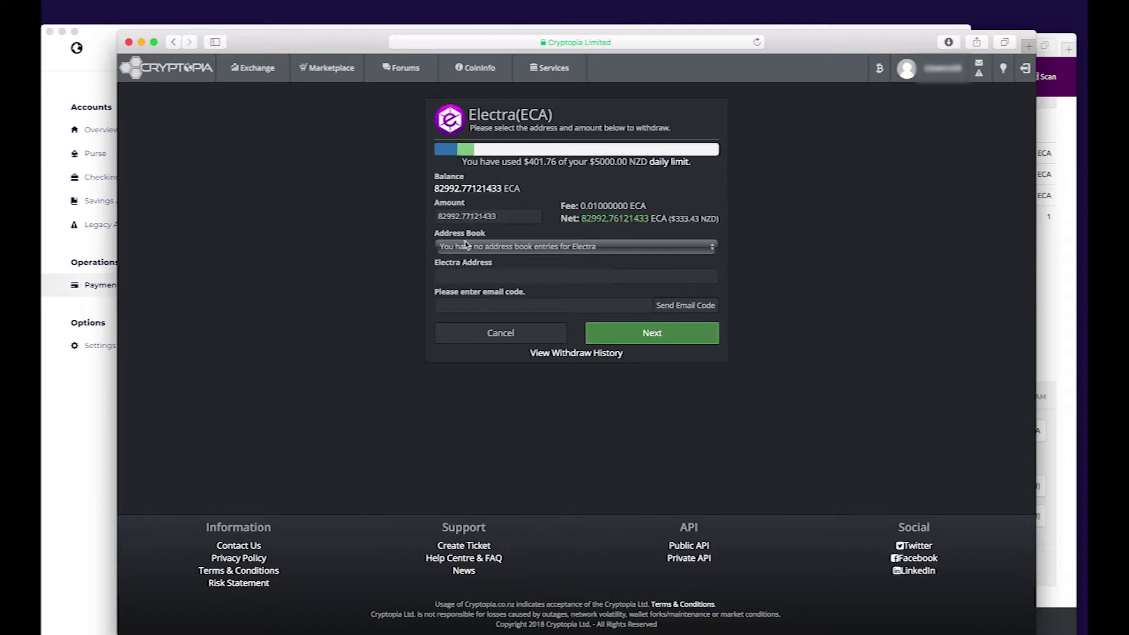
left_click(457, 275)
key("super+v")
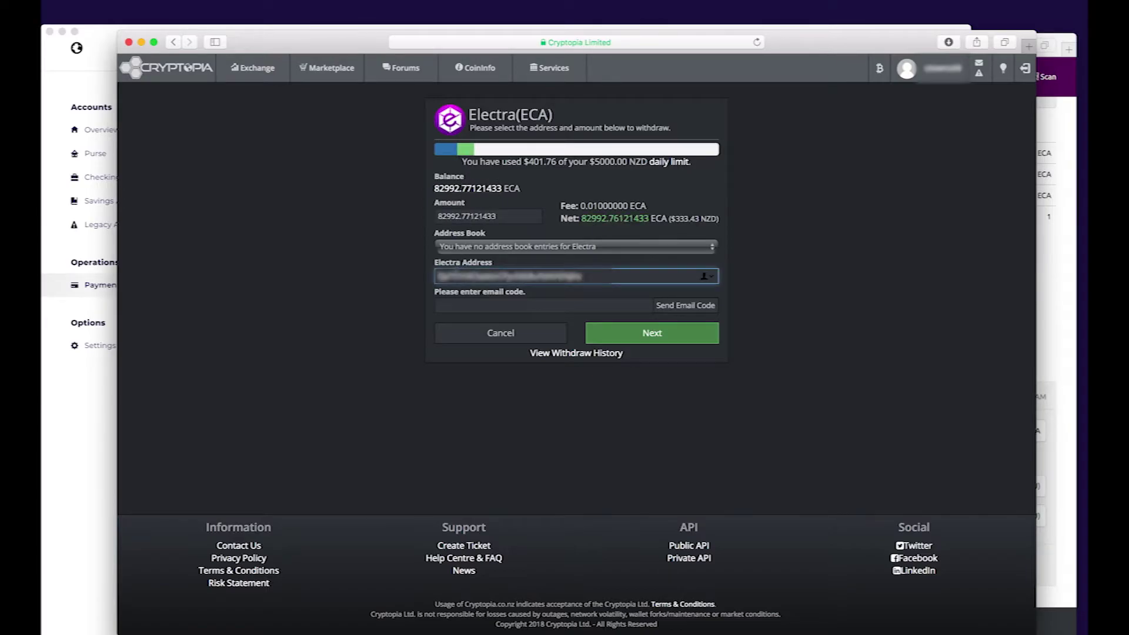
left_click(686, 305)
left_click(581, 348)
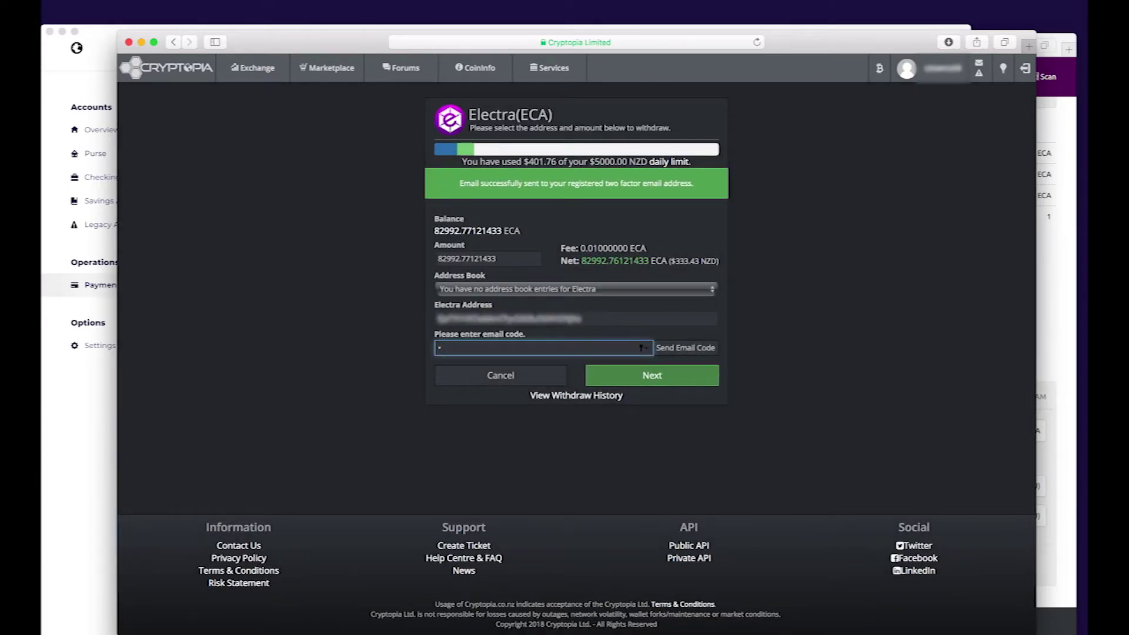
type("••••••")
left_click(680, 380)
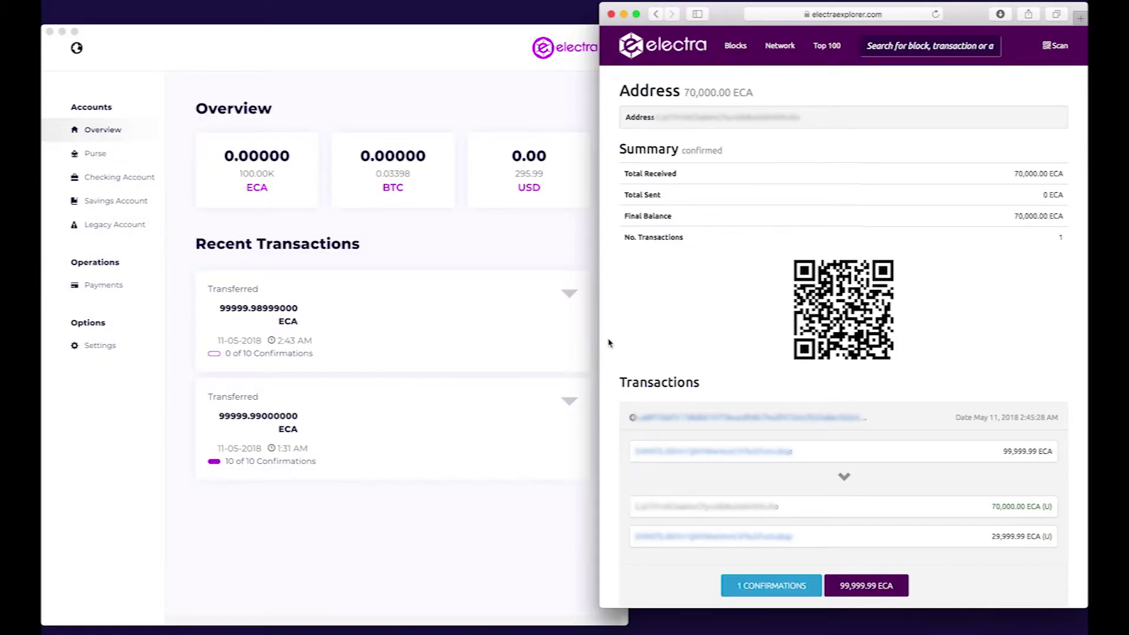
- Scroll down the Purse account to see its 1.00K ECA balance and received 1000 ECA transaction
scroll(609, 343, "down", 2)
scroll(609, 343, "down", 1)
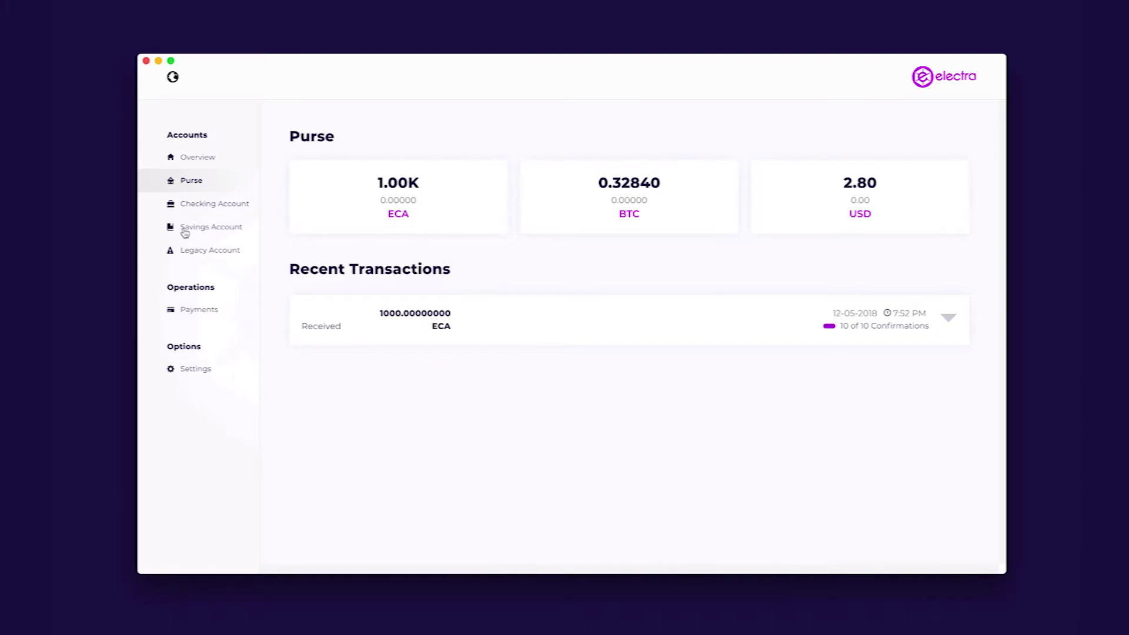
- View the Savings and Checking accounts, ending on the Legacy Account holding 11.00K ECA
left_click(185, 232)
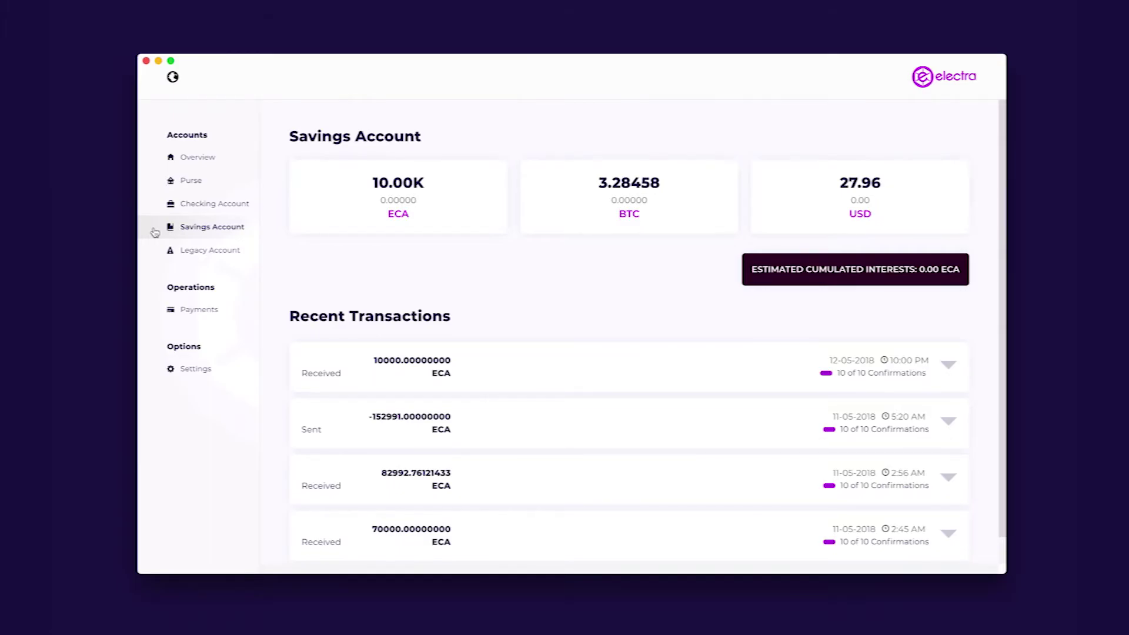
left_click(191, 207)
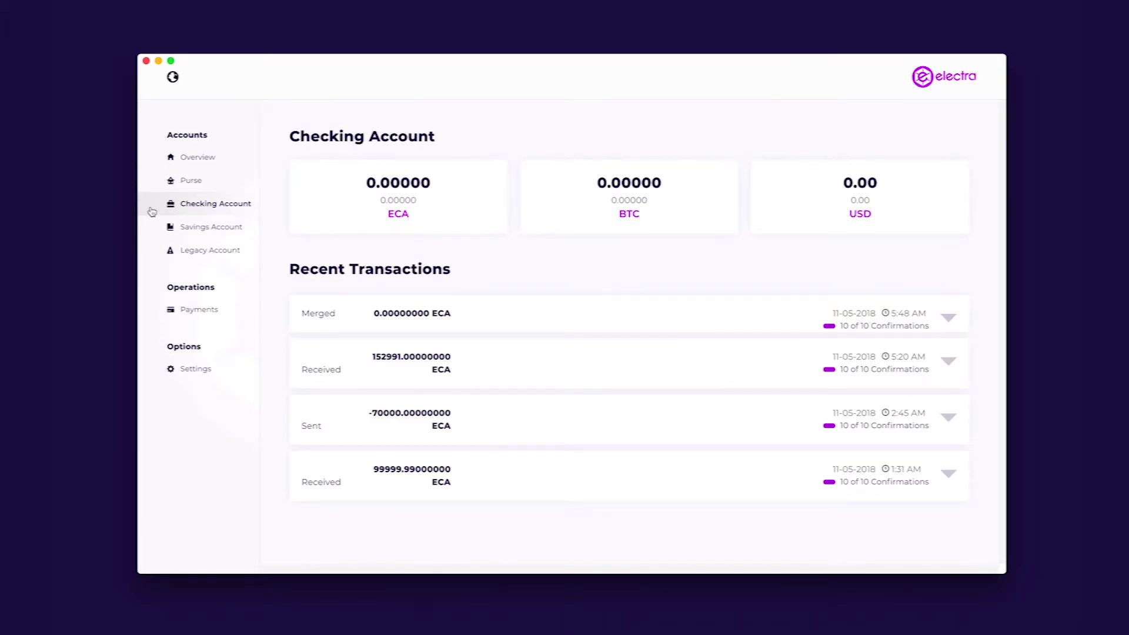
left_click(176, 254)
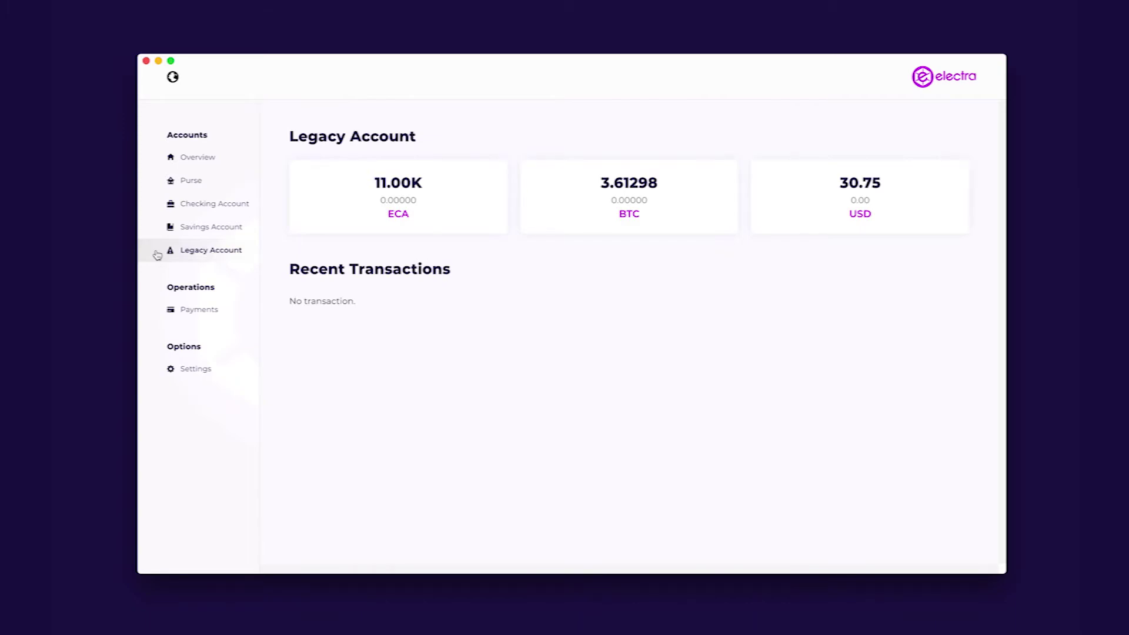
- Fill in a payment of 11001.76119433 ECA from Legacy Account to Checking Account
left_click(186, 310)
left_click(314, 223)
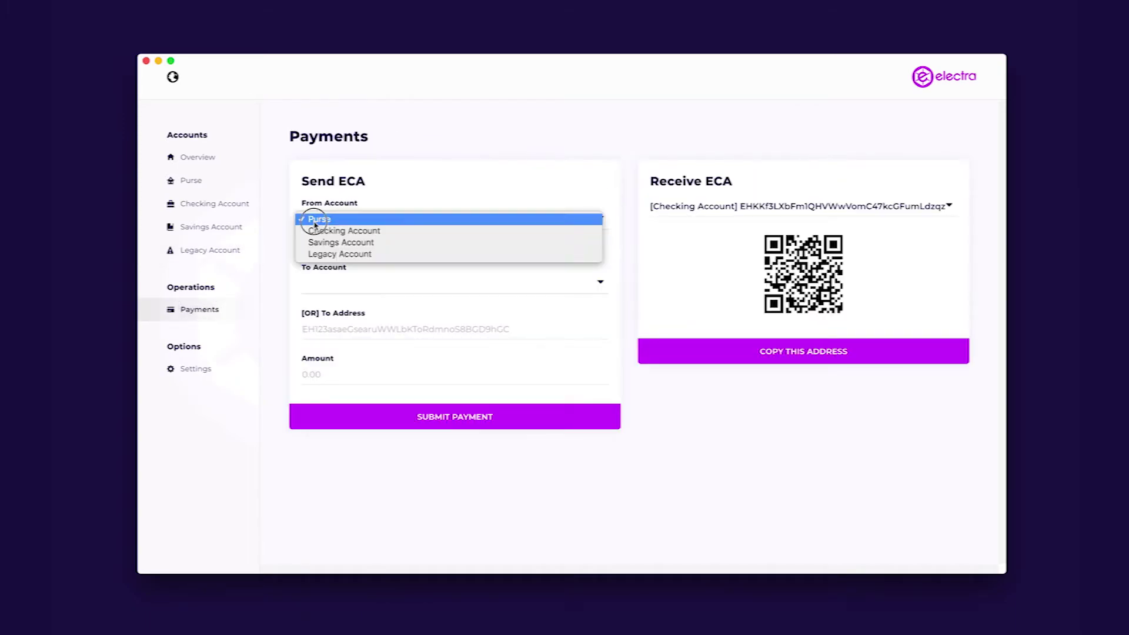
left_click(323, 254)
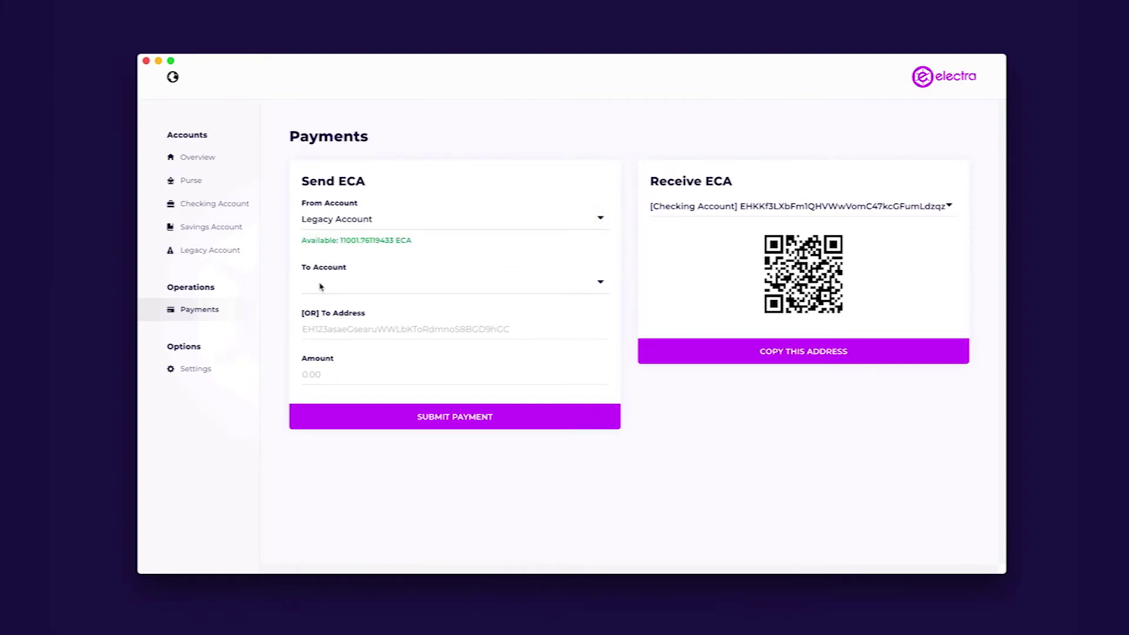
left_click(320, 286)
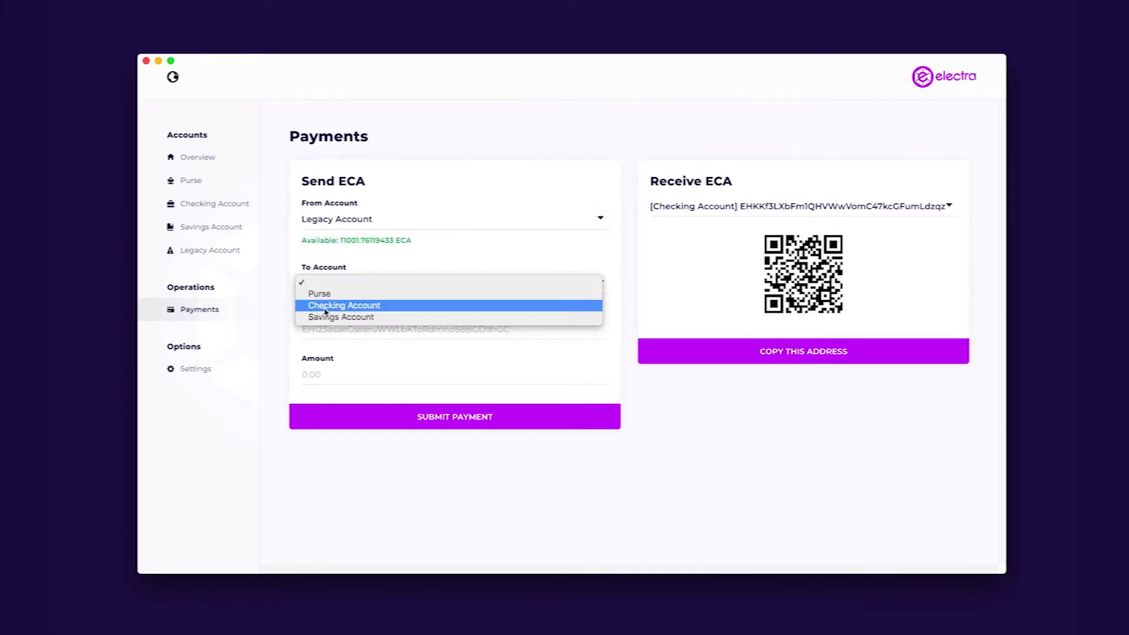
left_click(325, 307)
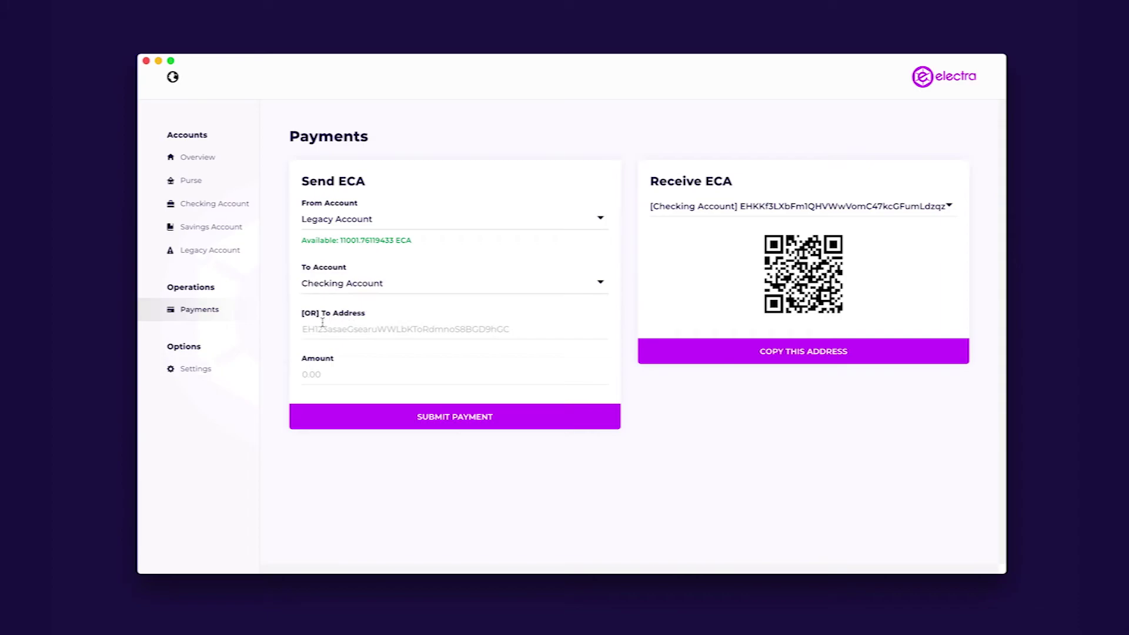
left_click(334, 379)
type("11001.76119433")
- Submit the payment and authorise it by unlocking the wallet with the passphrase
left_click(381, 416)
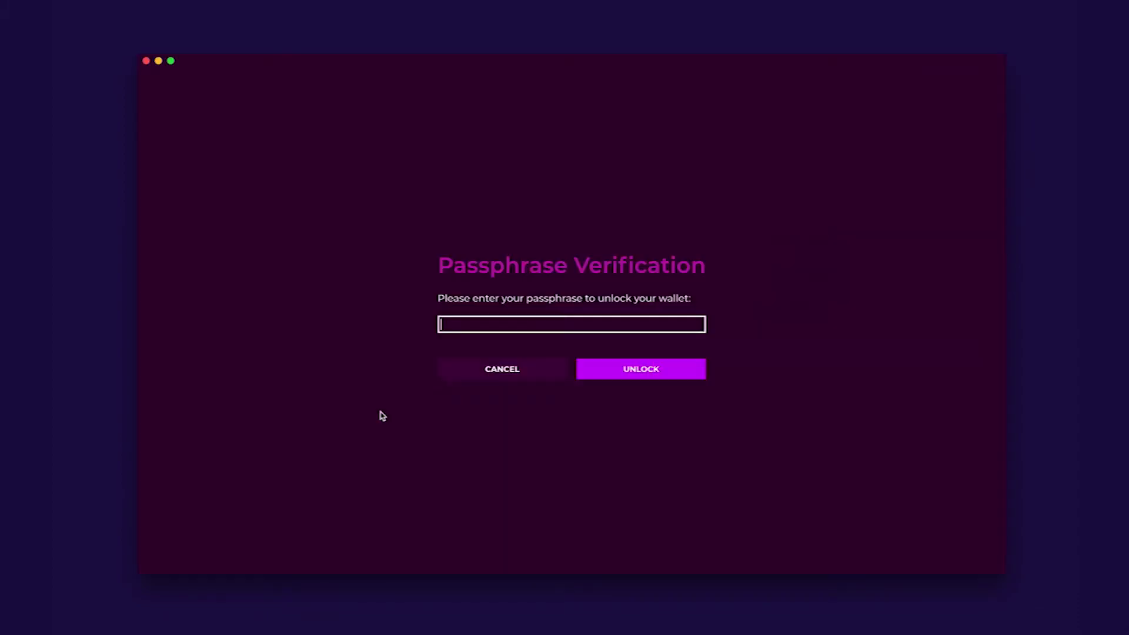
type("•••••••••••")
left_click(617, 371)
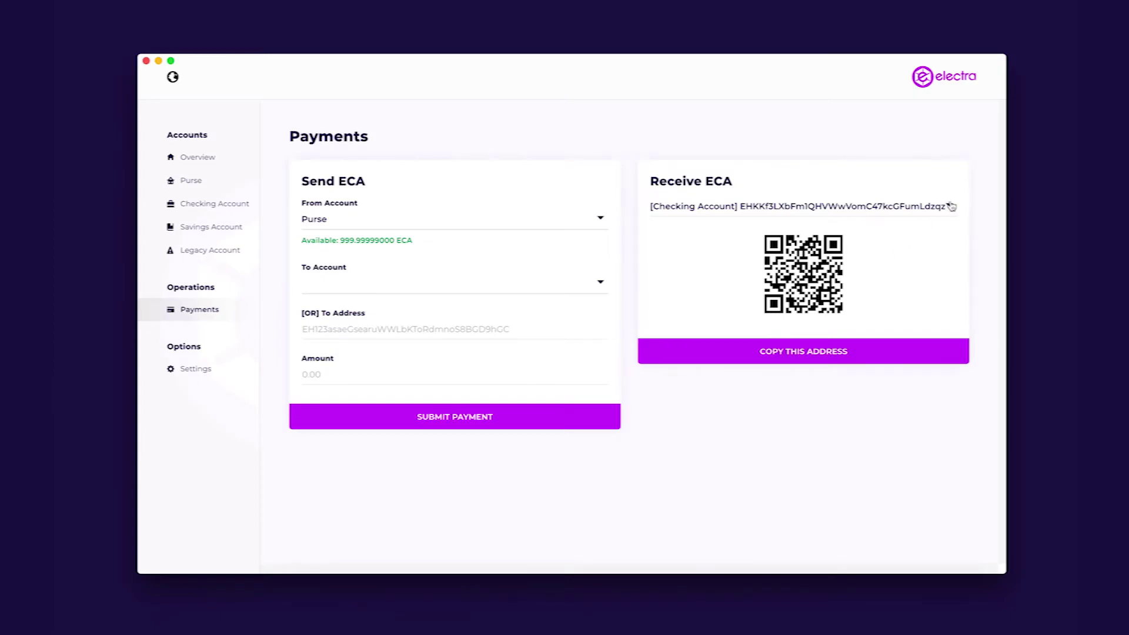
- Show the Savings Account receiving address and QR code, then look through the destination account list
left_click(930, 209)
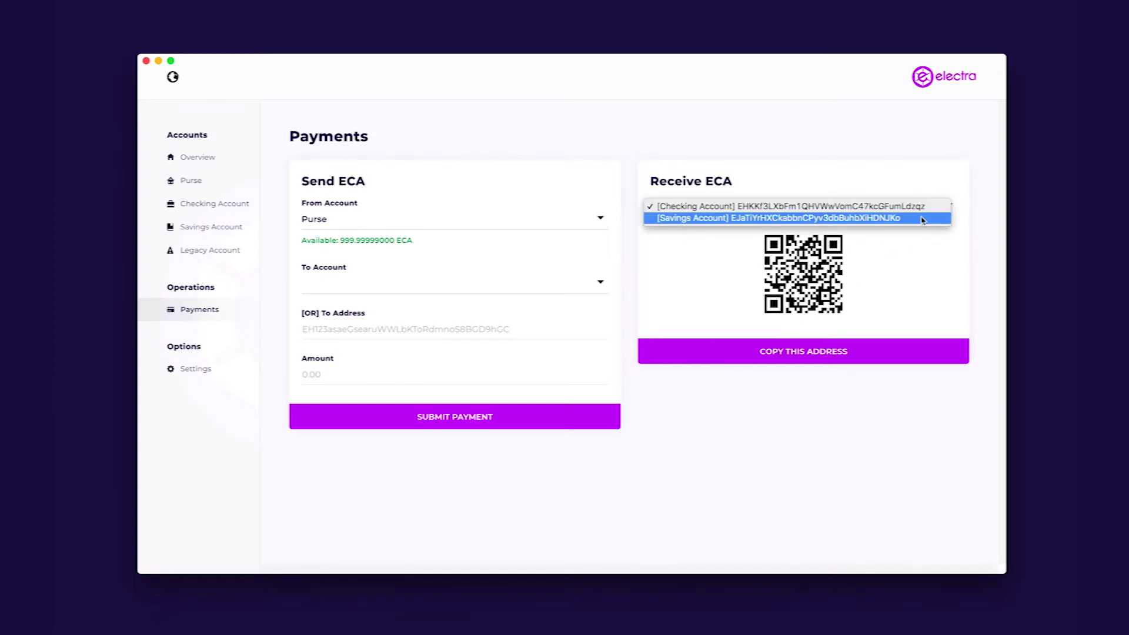
left_click(924, 218)
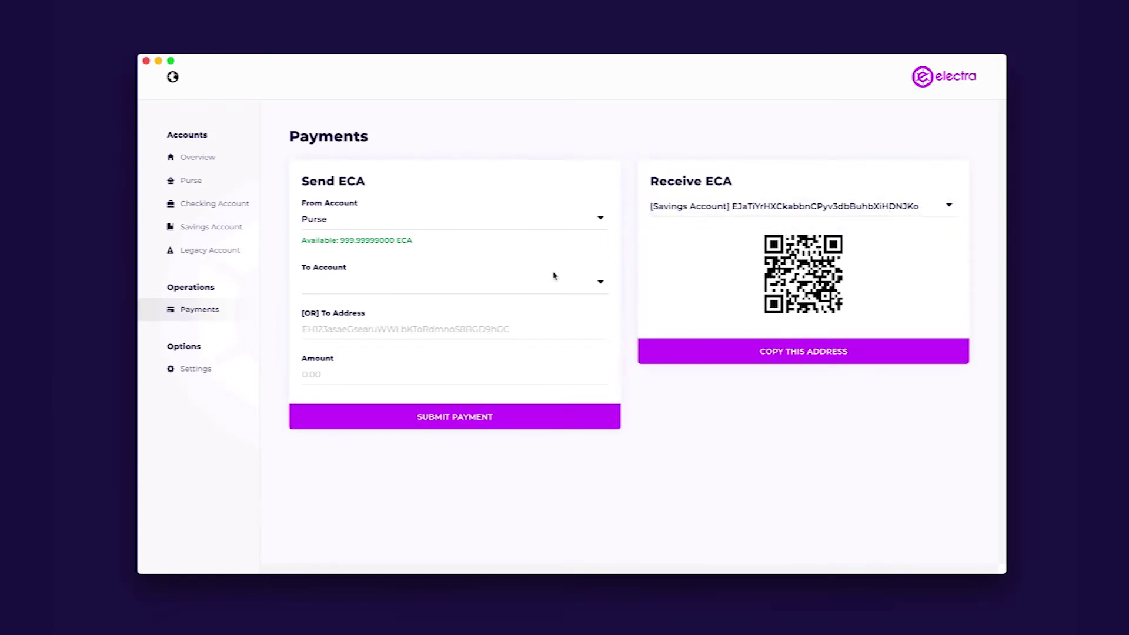
left_click(442, 333)
left_click(569, 286)
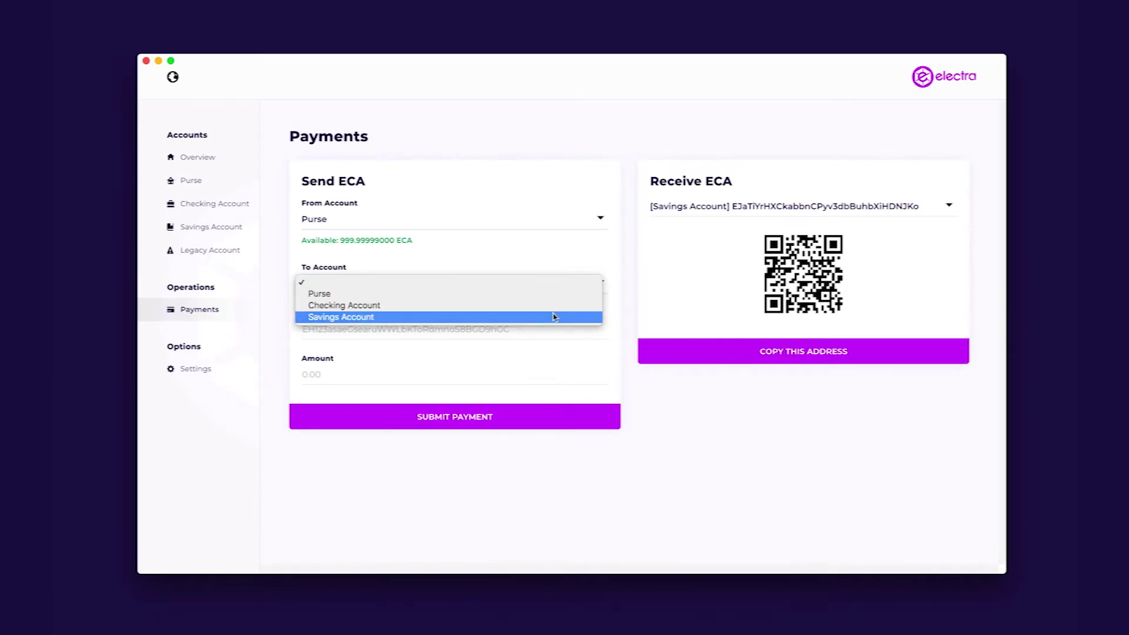
left_click(545, 340)
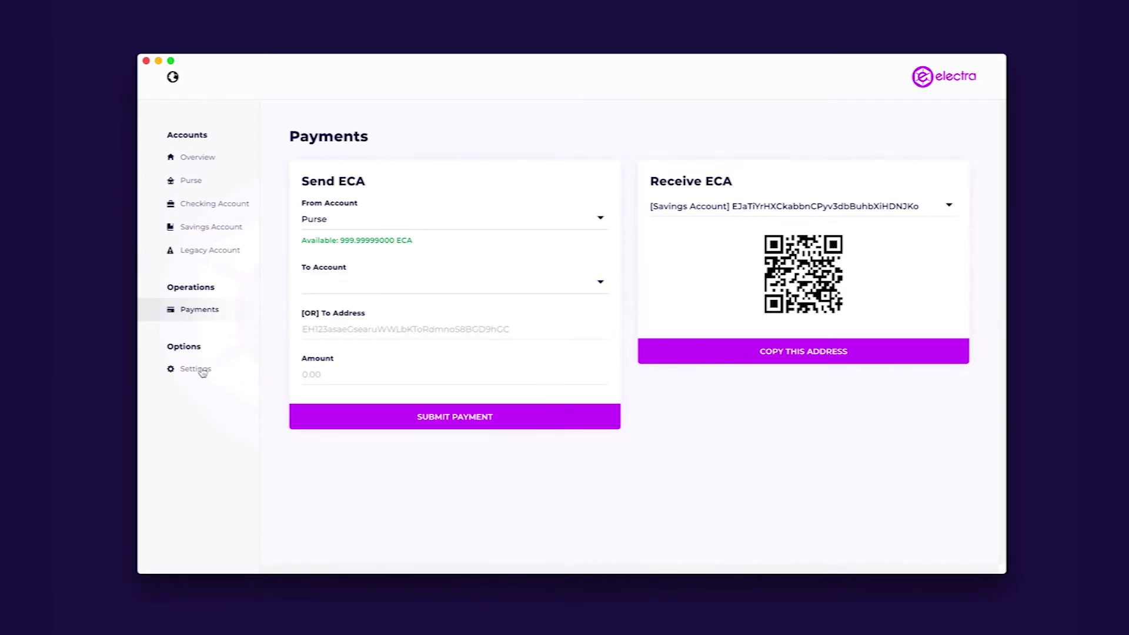
left_click(201, 371)
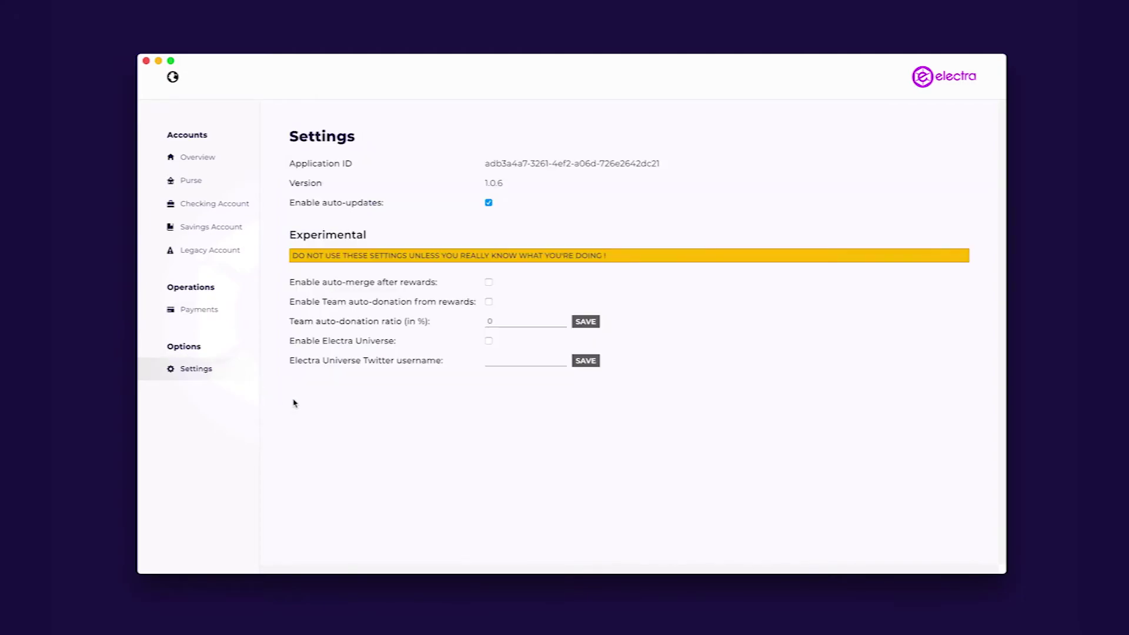
- Leave auto-updates on, turn on auto-merge after rewards, and view the Savings Account's estimated interests
left_click(489, 203)
left_click(489, 204)
left_click(489, 283)
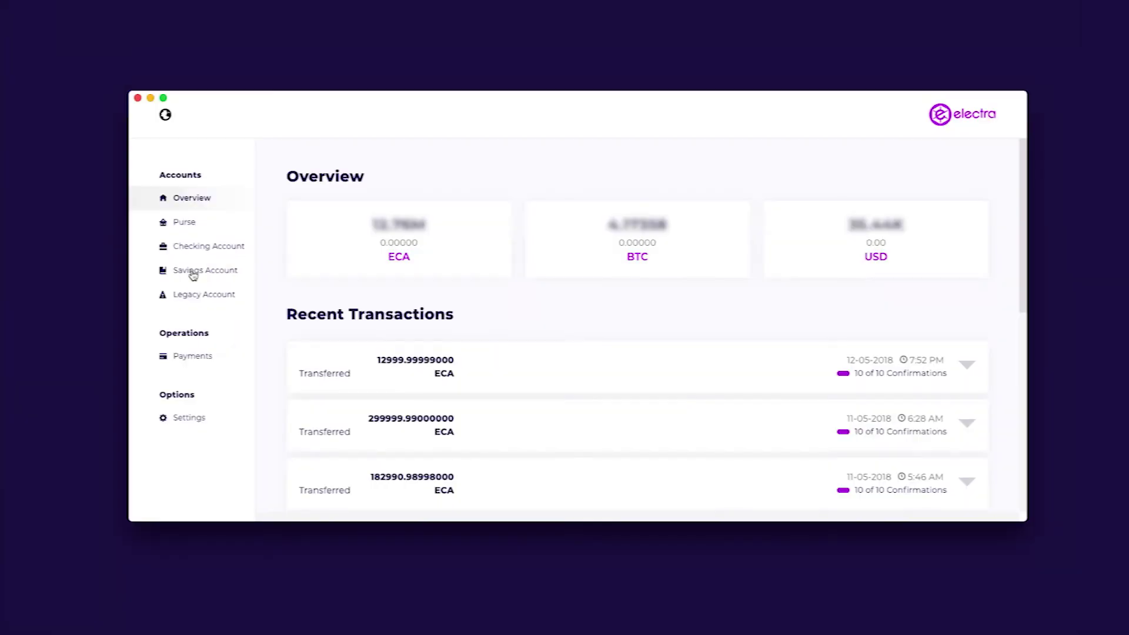
left_click(194, 272)
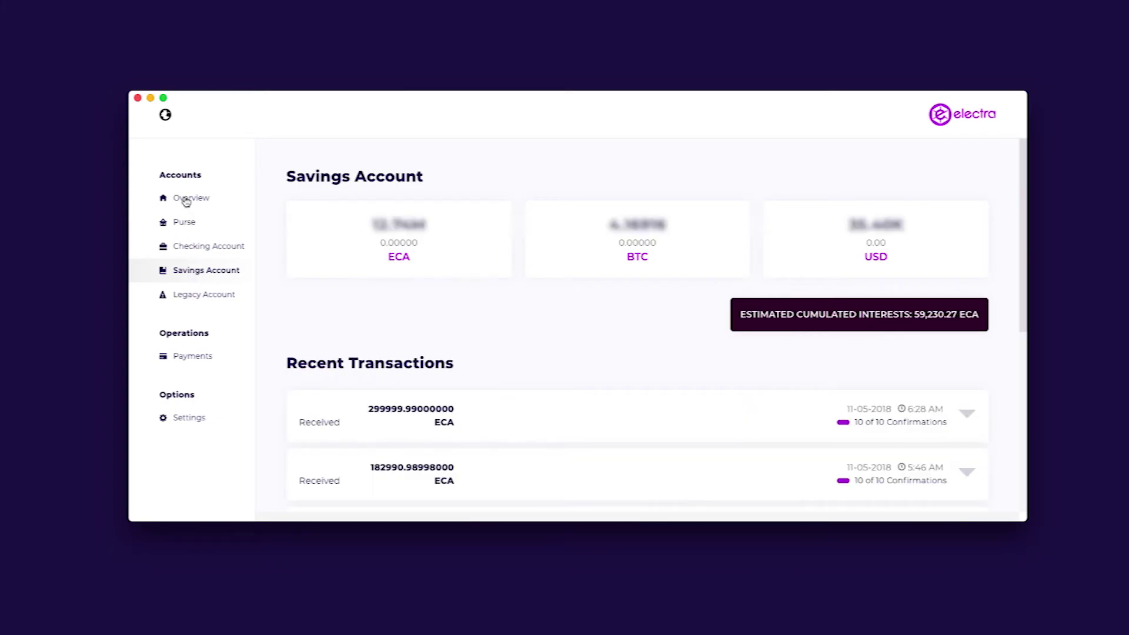
- Bring up the Wallet Info details for the desktop wallet
mouse_move(165, 119)
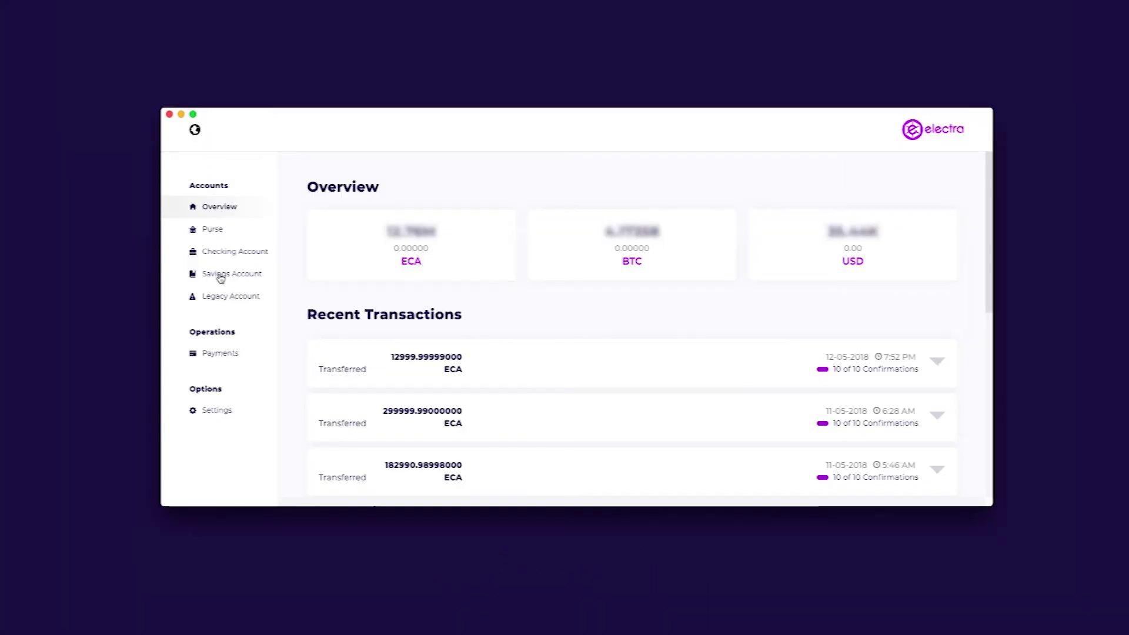
- Unlock the wallet with the entered passphrase so it starts staking
left_click(219, 275)
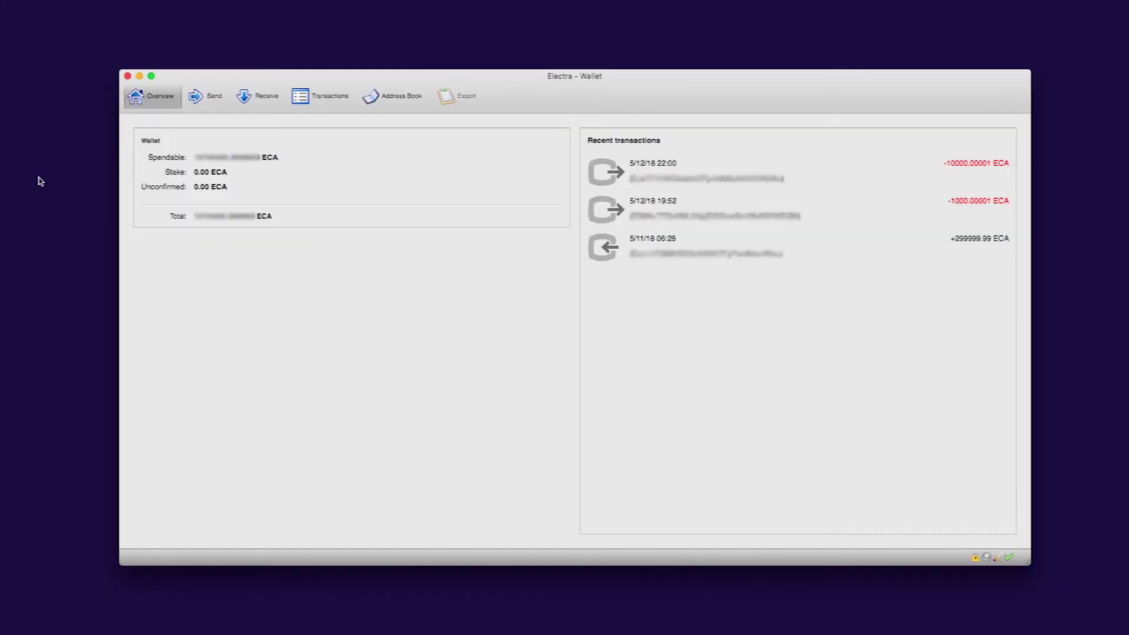
- Fill the QT wallet's send form with the Savings Account address as payee, ready for the amount
left_click(200, 99)
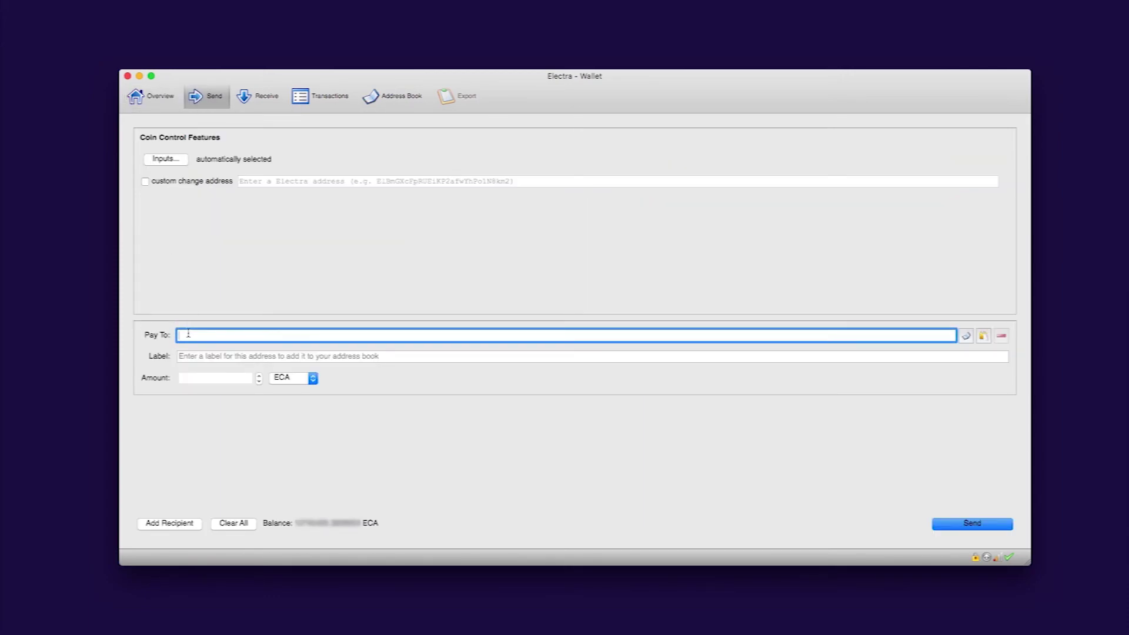
left_click(191, 378)
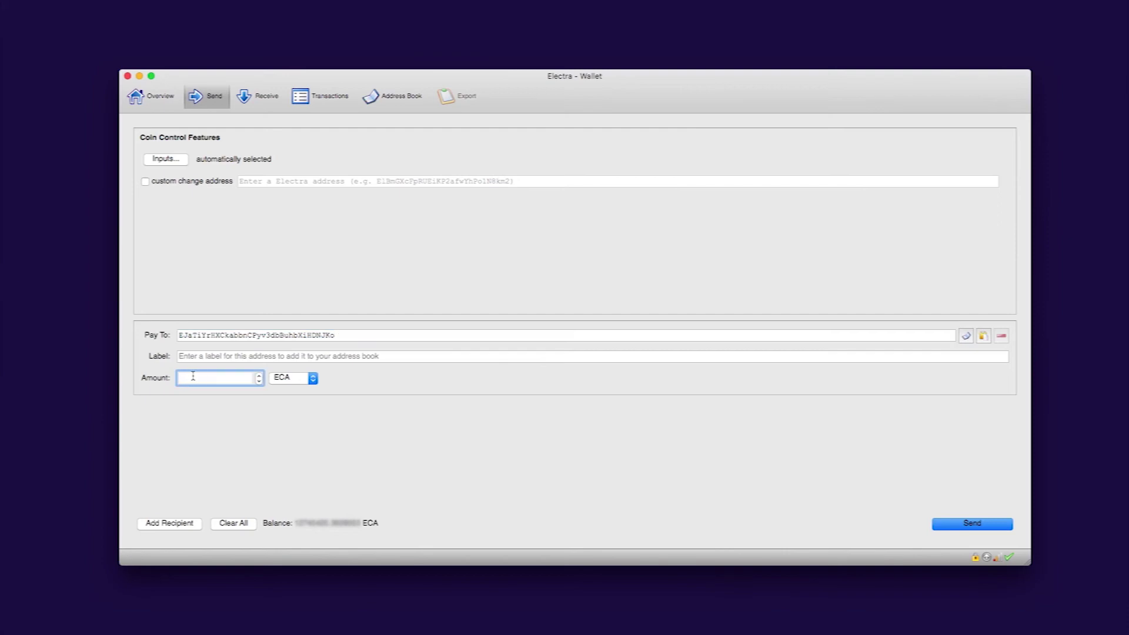